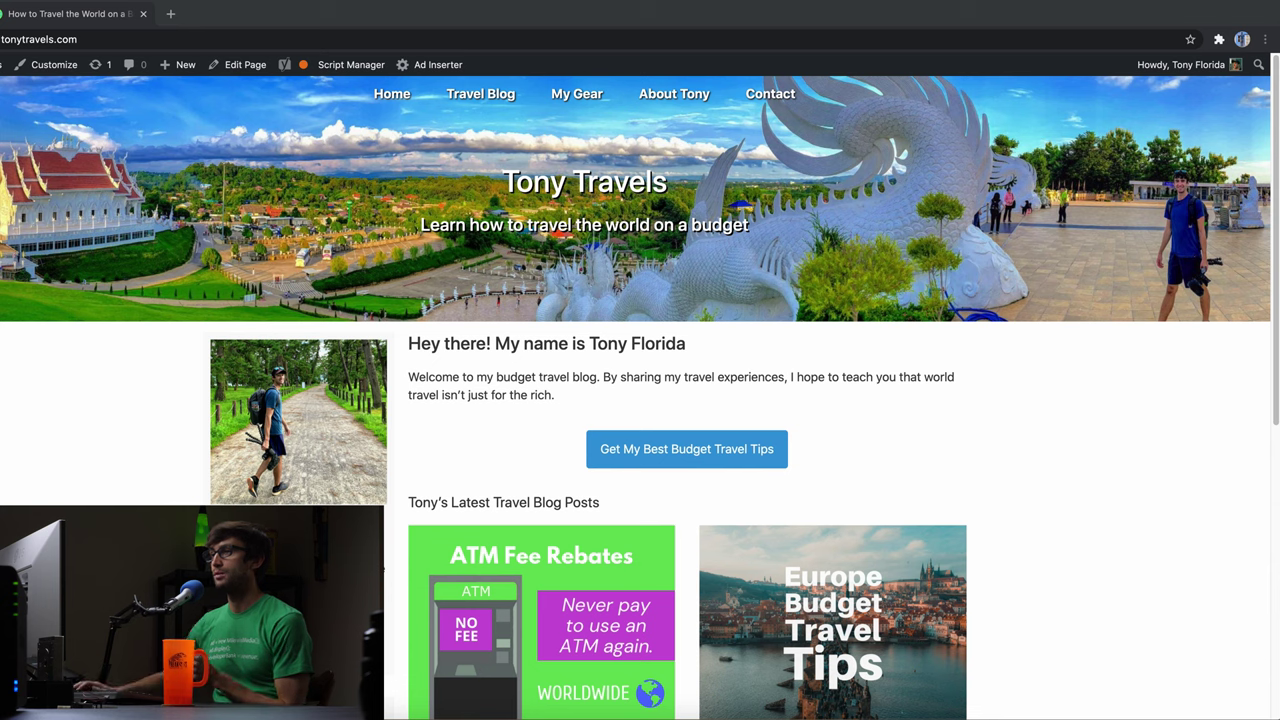
Start a guest browser window and reload the travel site's home page there to record its network activity.
{"action": "left_click", "coordinate": [1242, 39]}
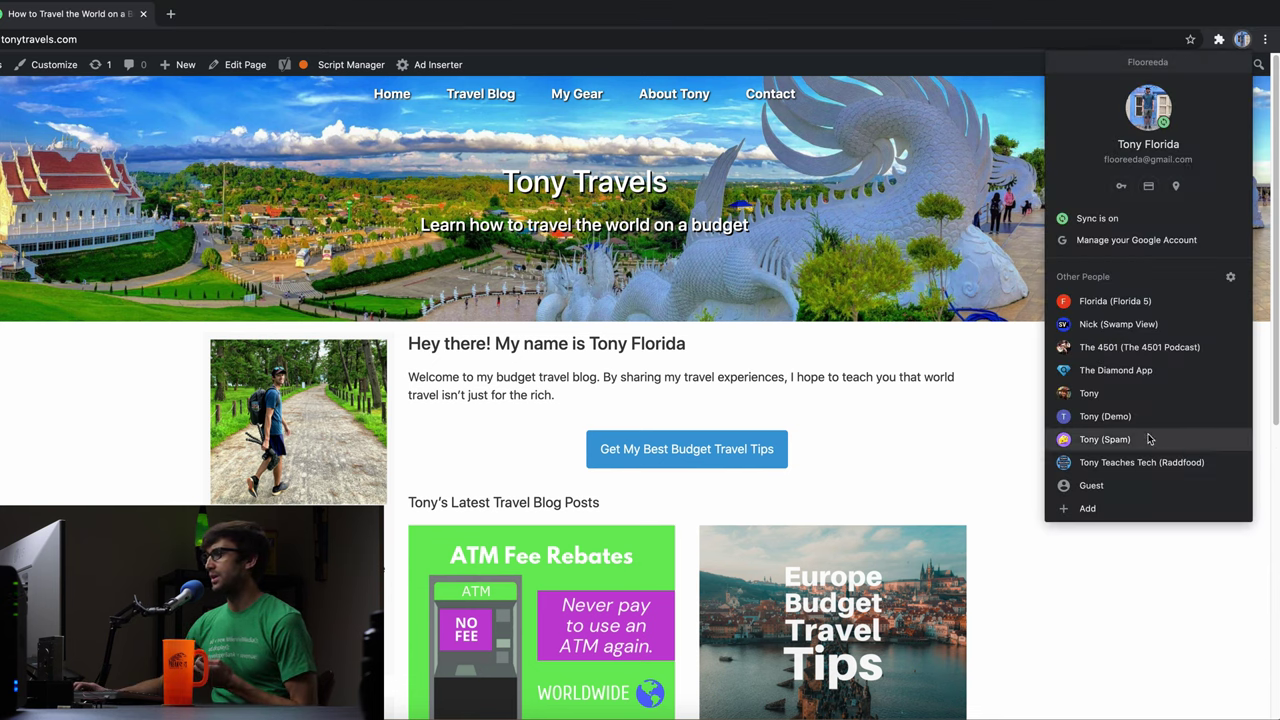
{"action": "left_click", "coordinate": [1139, 484]}
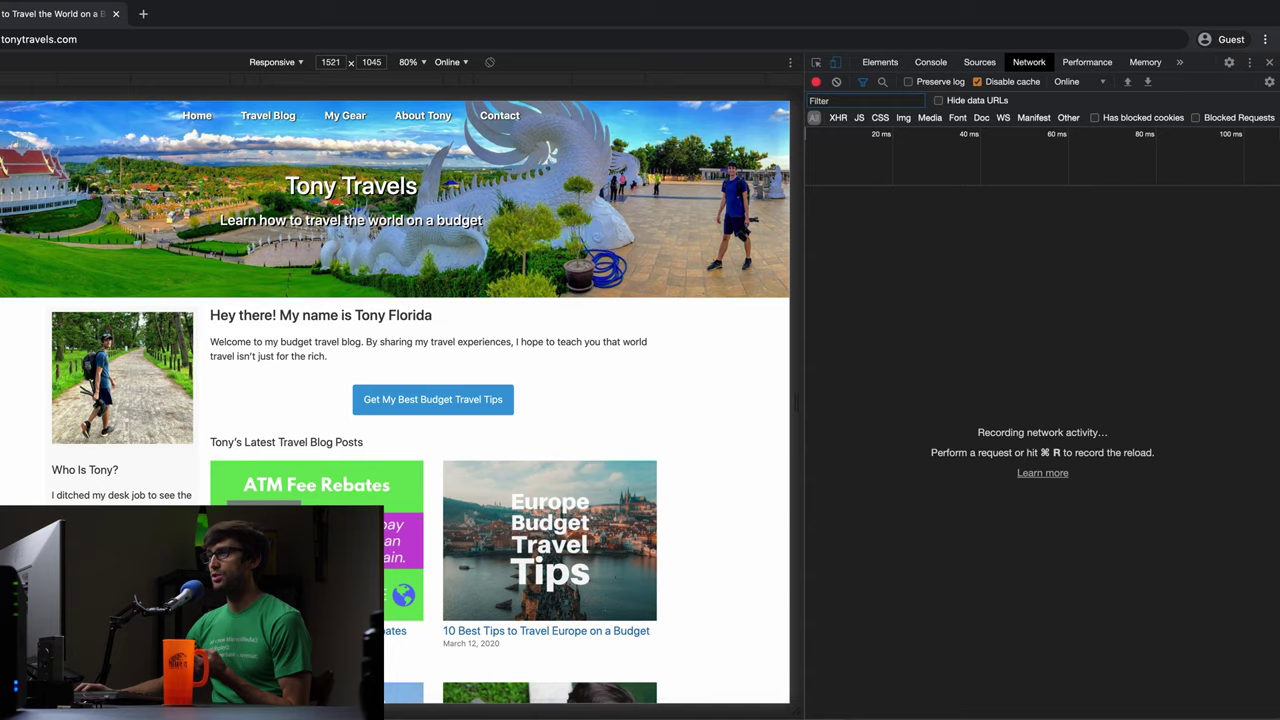
{"action": "key", "text": "super+r"}
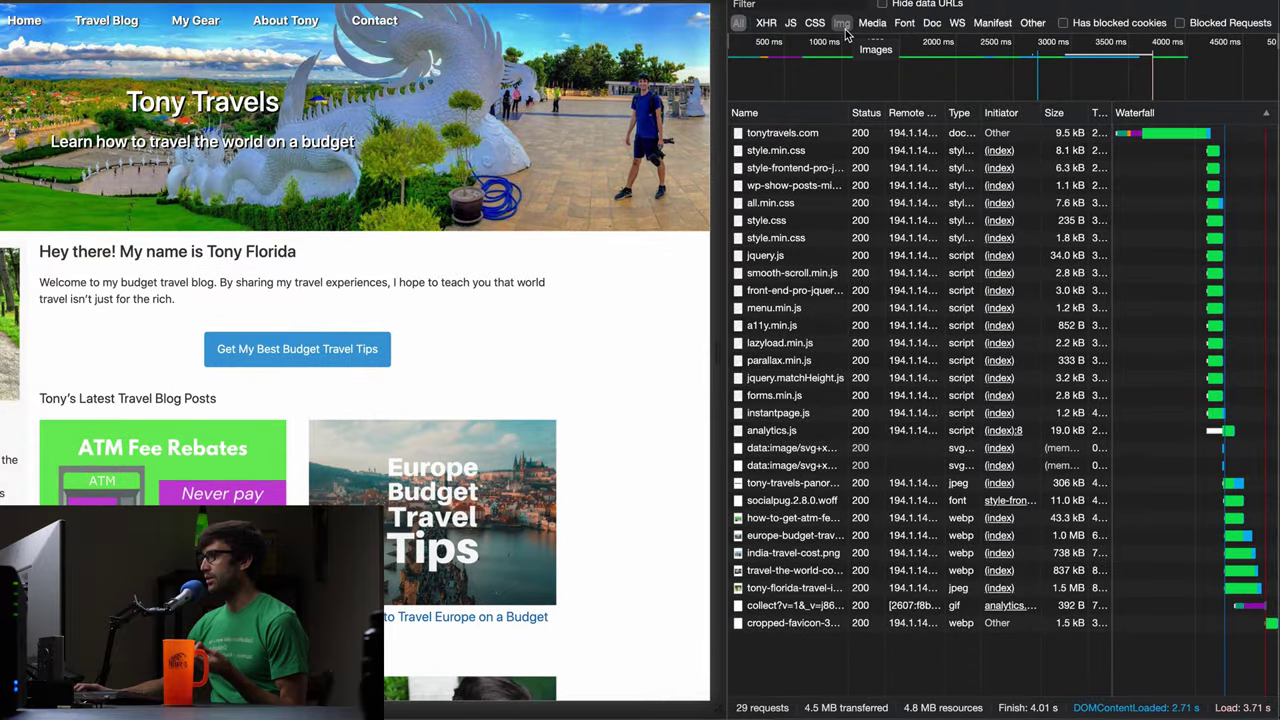
Filter the network requests to images and load the Travel Blog page to check its total image transfer size.
{"action": "left_click", "coordinate": [843, 23]}
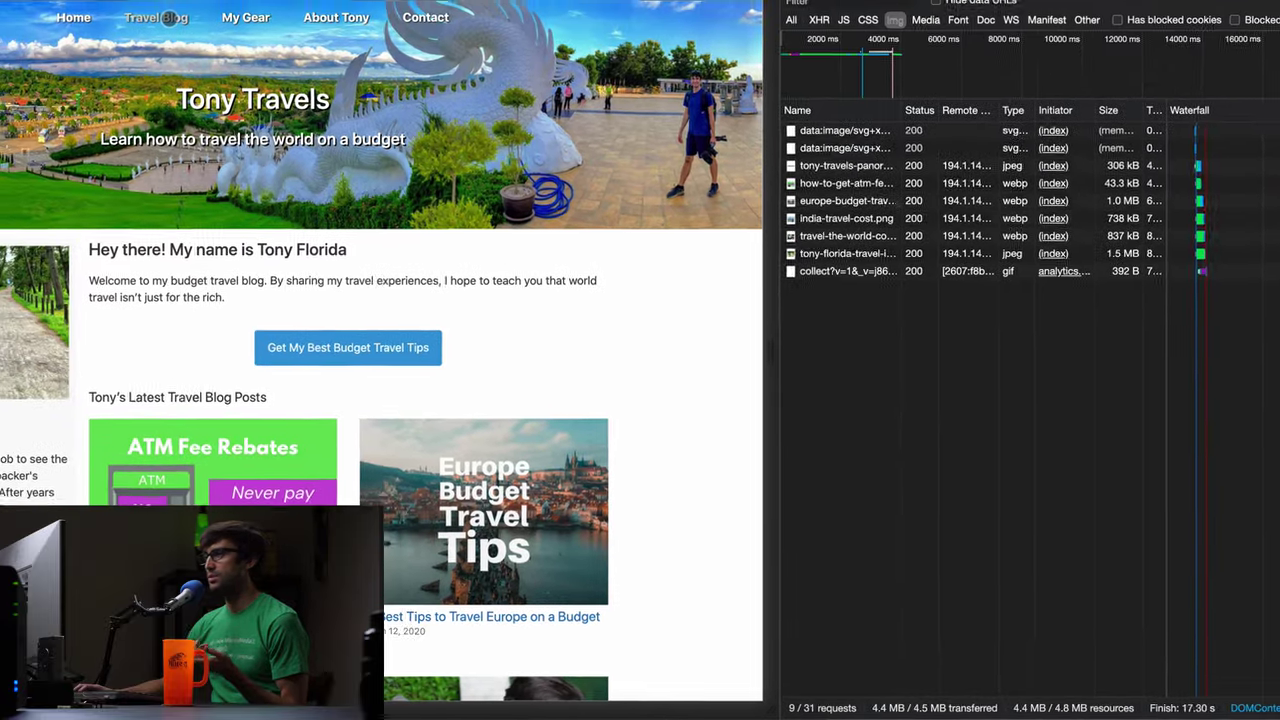
{"action": "left_click", "coordinate": [214, 37]}
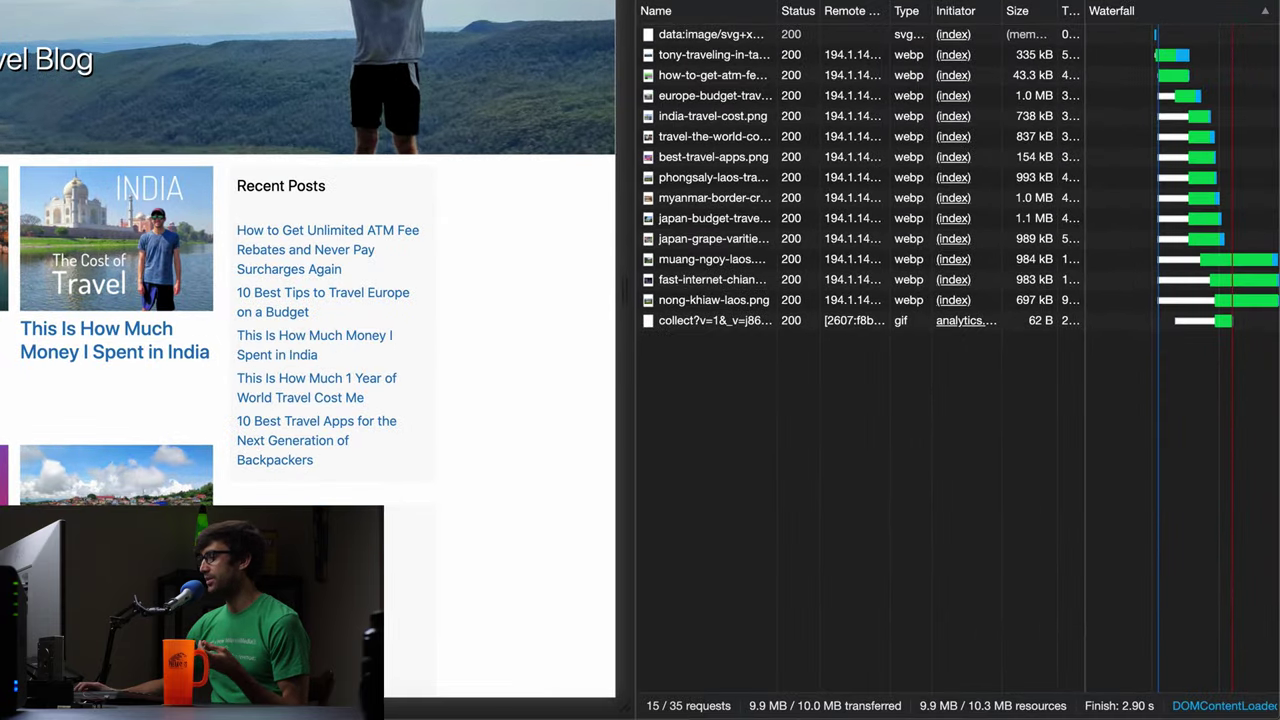
{"action": "mouse_move", "coordinate": [934, 703]}
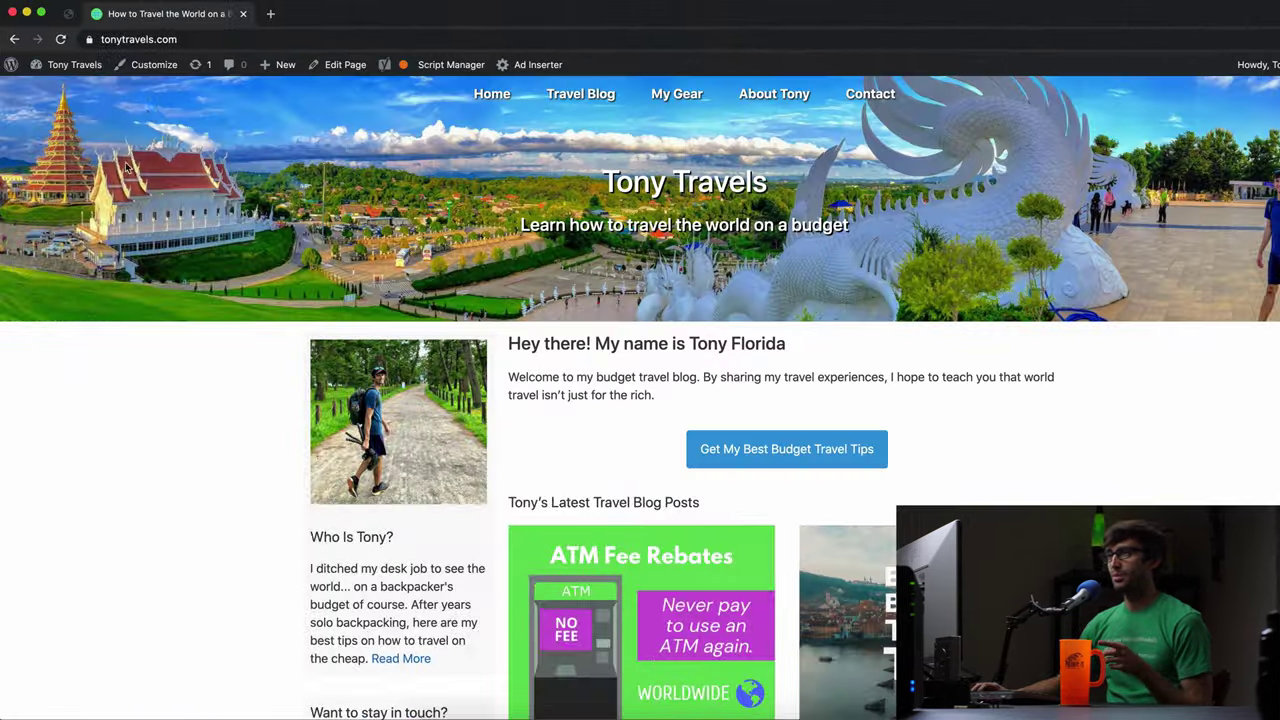
Open the EWWW Image Optimizer settings from the site's installed plugins in the WordPress admin.
{"action": "left_click", "coordinate": [65, 78]}
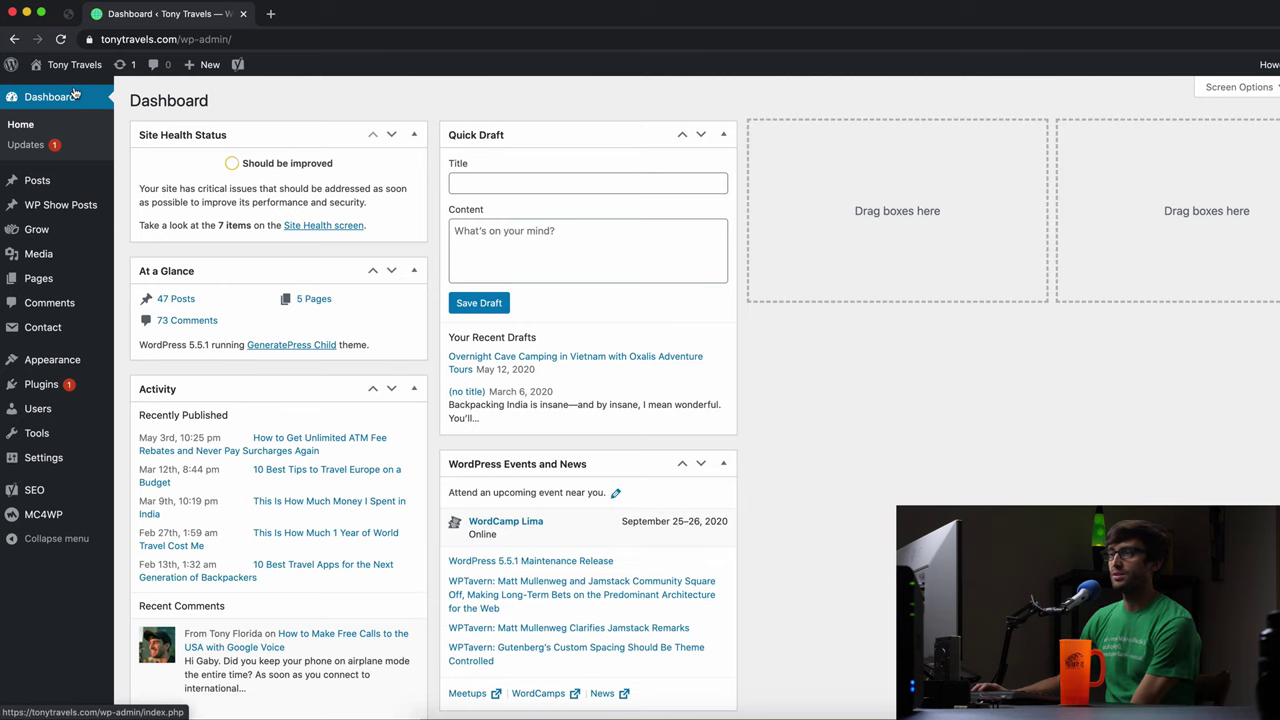
{"action": "left_click", "coordinate": [57, 385]}
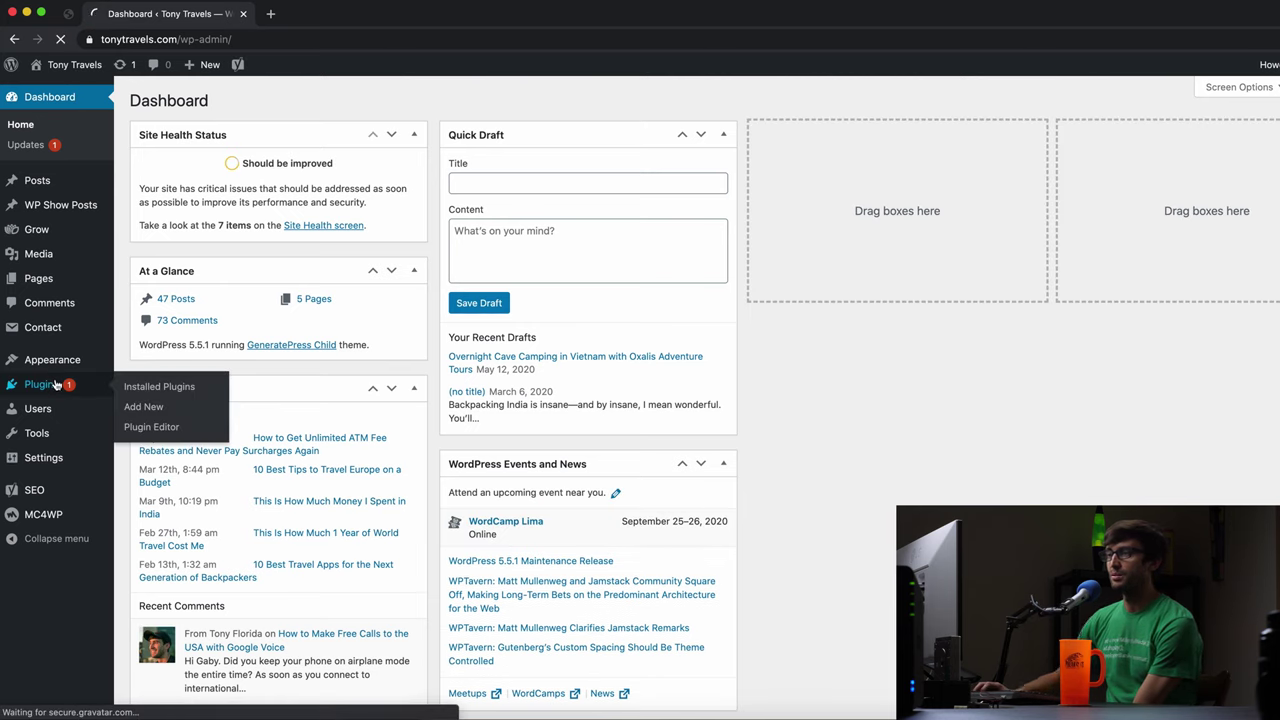
{"action": "scroll", "coordinate": [290, 399], "scroll_direction": "down", "scroll_amount": 2}
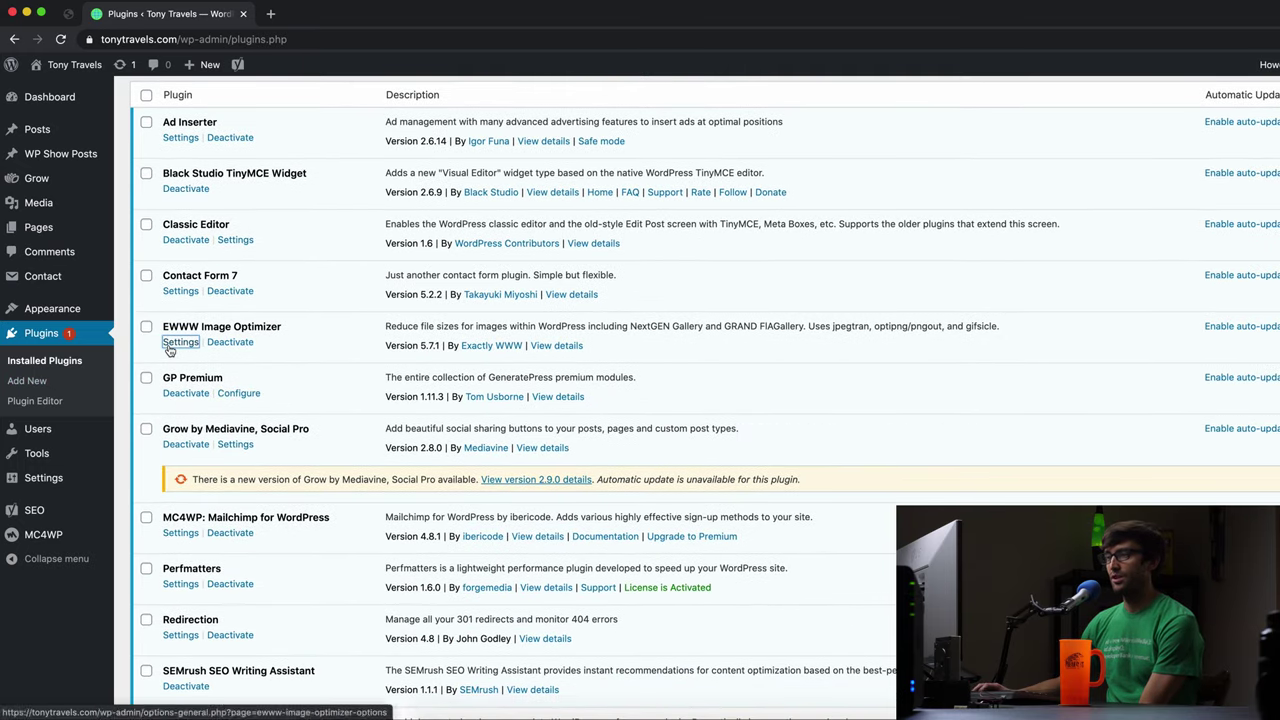
{"action": "left_click", "coordinate": [180, 342]}
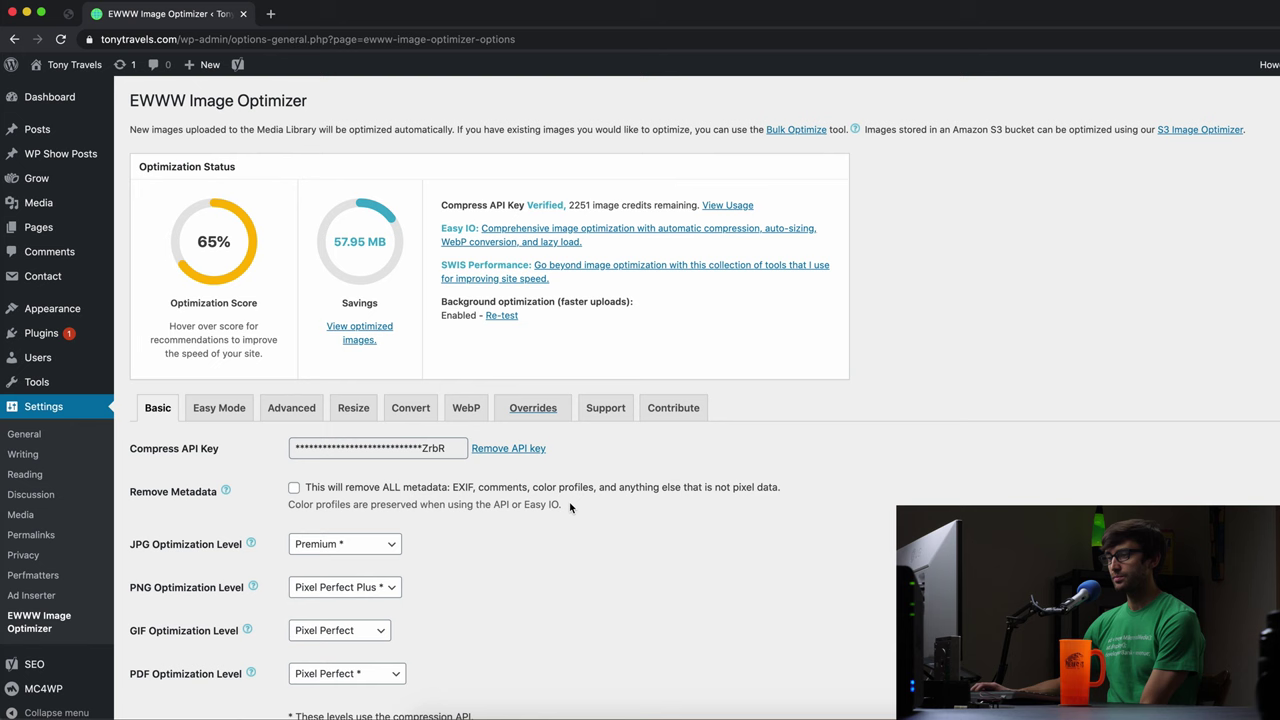
Set the JPG and PNG optimization levels to Premium Plus and check the levels offered for GIF.
{"action": "scroll", "coordinate": [697, 516], "scroll_direction": "down", "scroll_amount": 2}
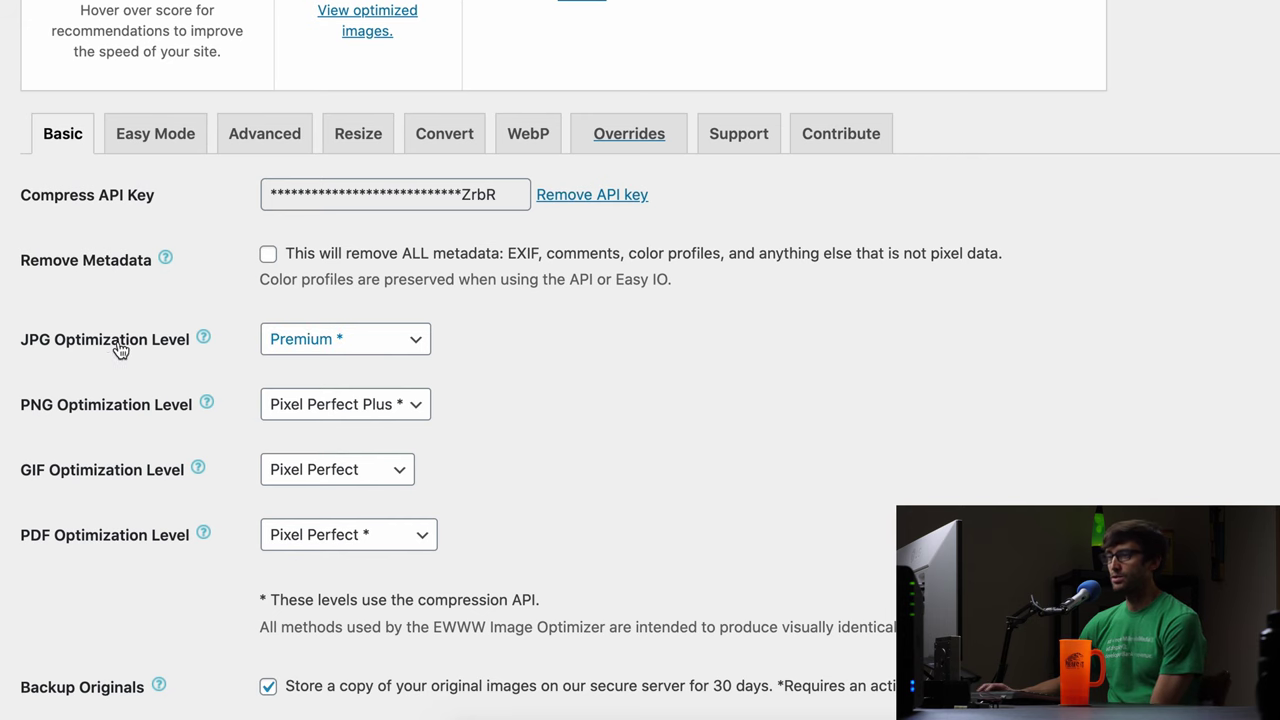
{"action": "left_click", "coordinate": [285, 343]}
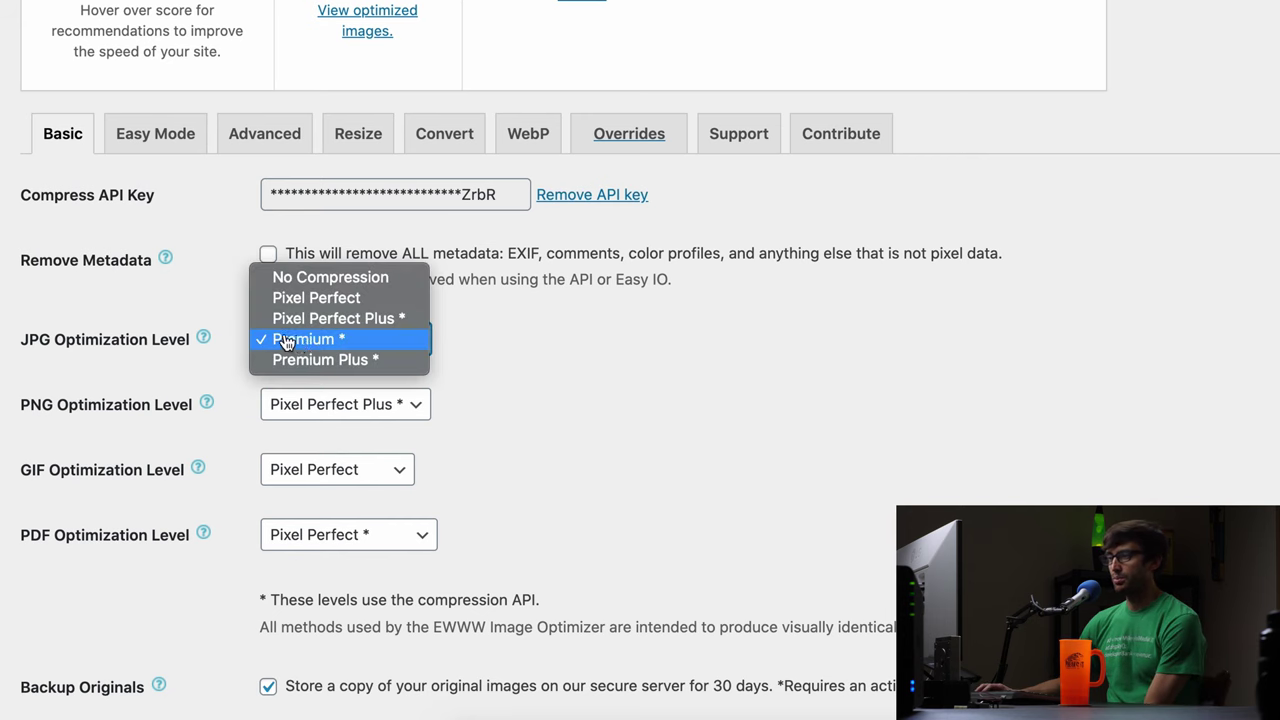
{"action": "left_click", "coordinate": [344, 364]}
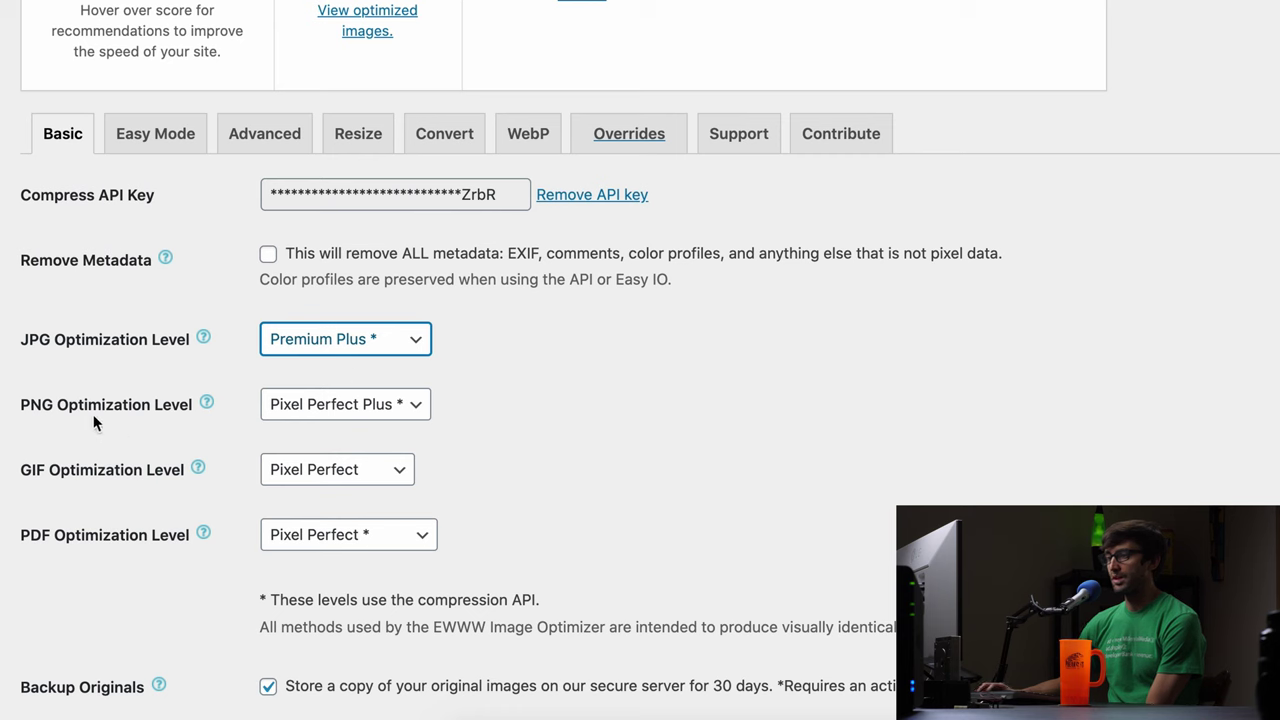
{"action": "left_click", "coordinate": [305, 415]}
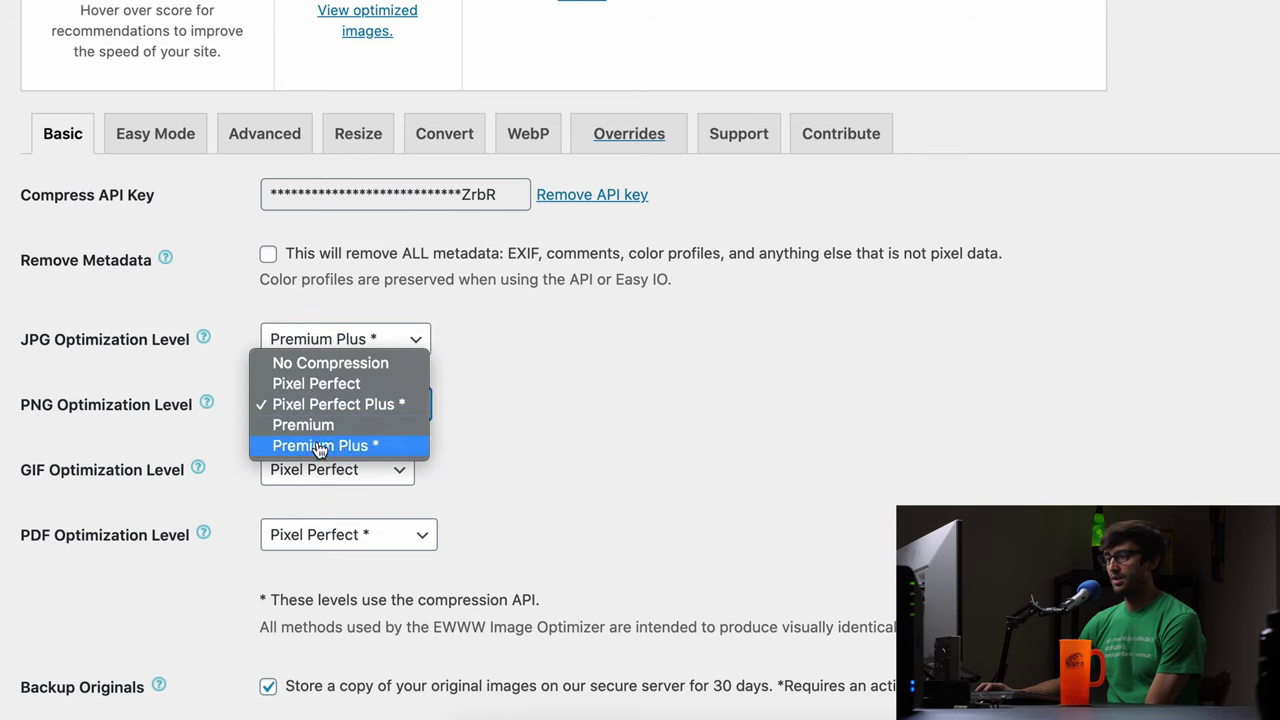
{"action": "left_click", "coordinate": [319, 446]}
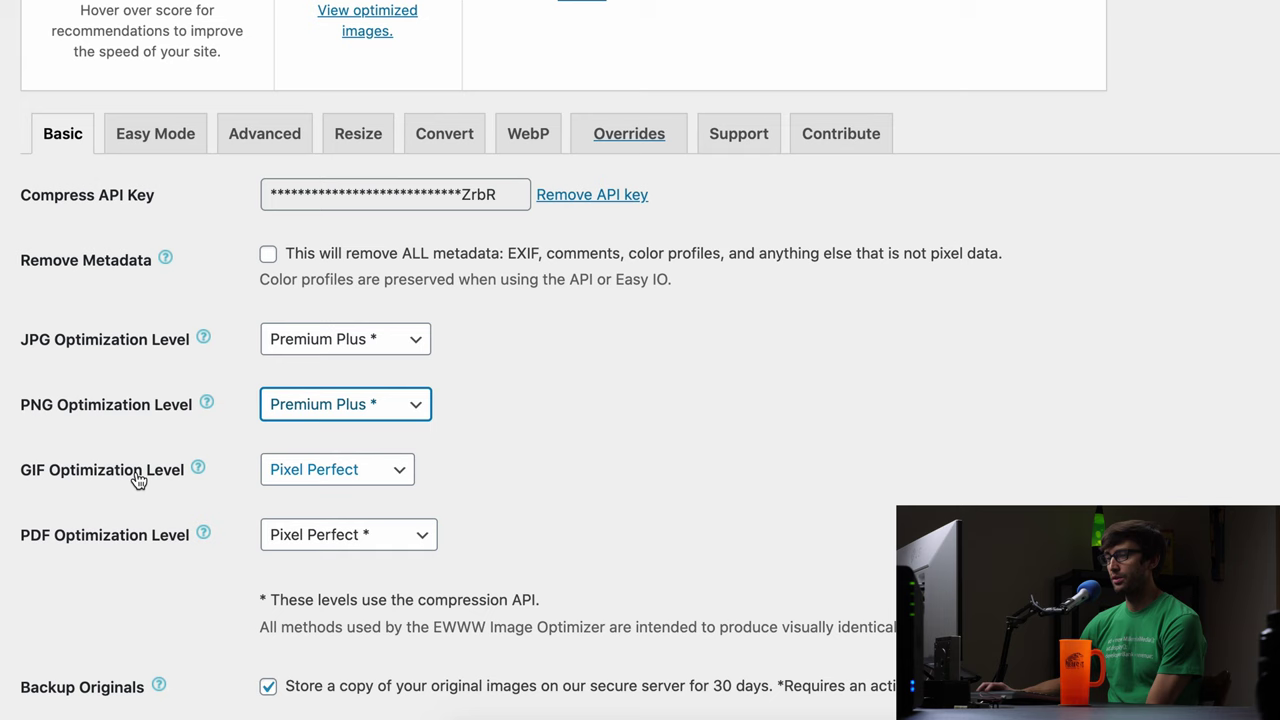
{"action": "left_click", "coordinate": [295, 479]}
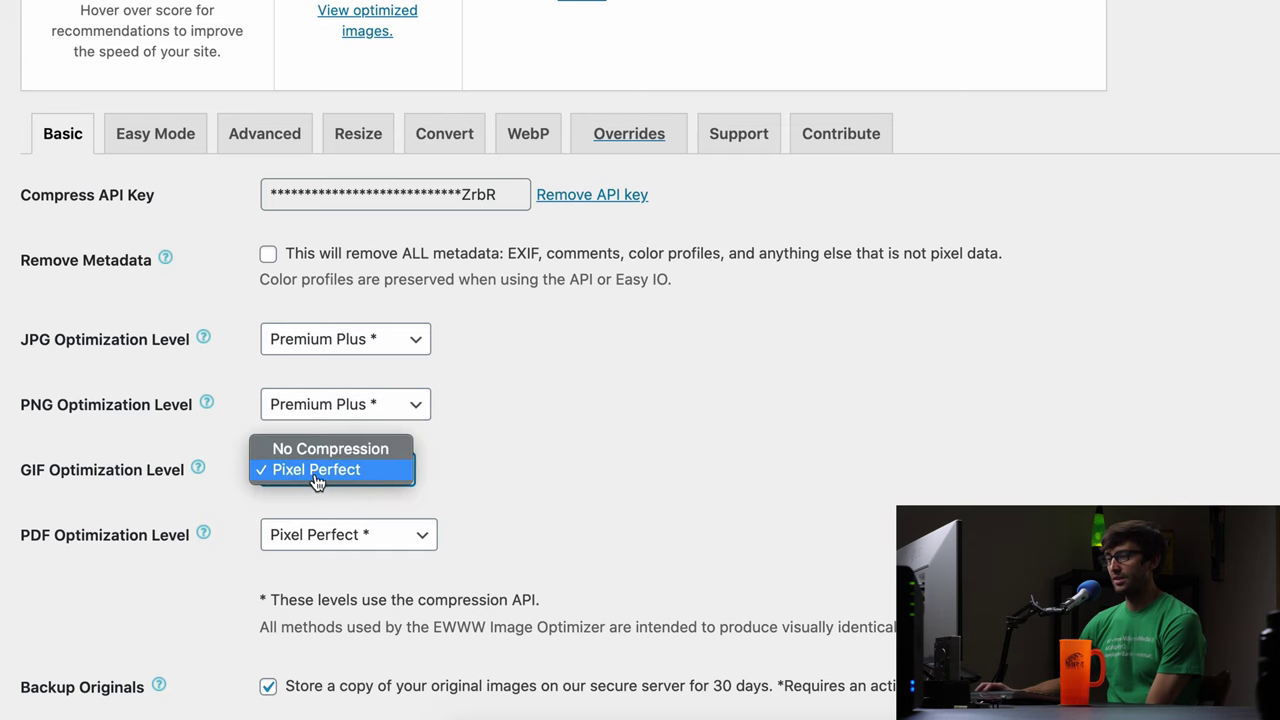
{"action": "left_click", "coordinate": [443, 488]}
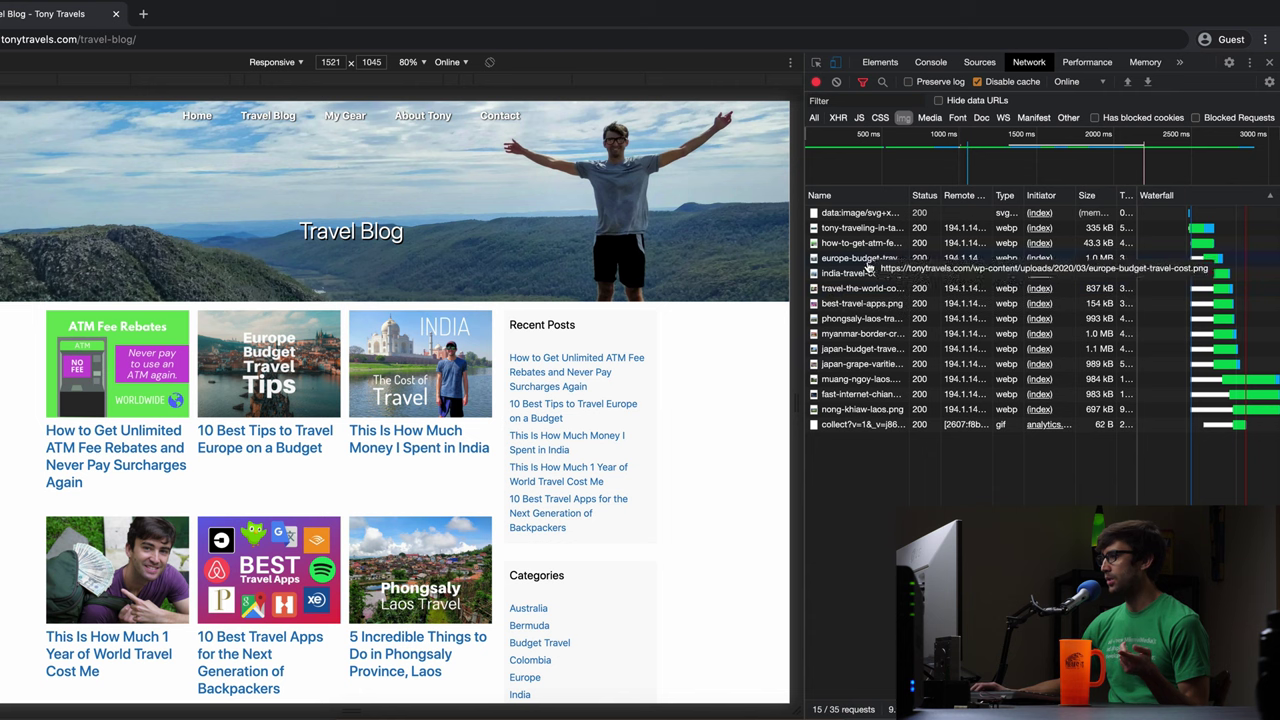
In the guest window, open muang-ngoy-laos.png from the network requests in a new tab, check its upload date path, and return.
{"action": "right_click", "coordinate": [855, 381]}
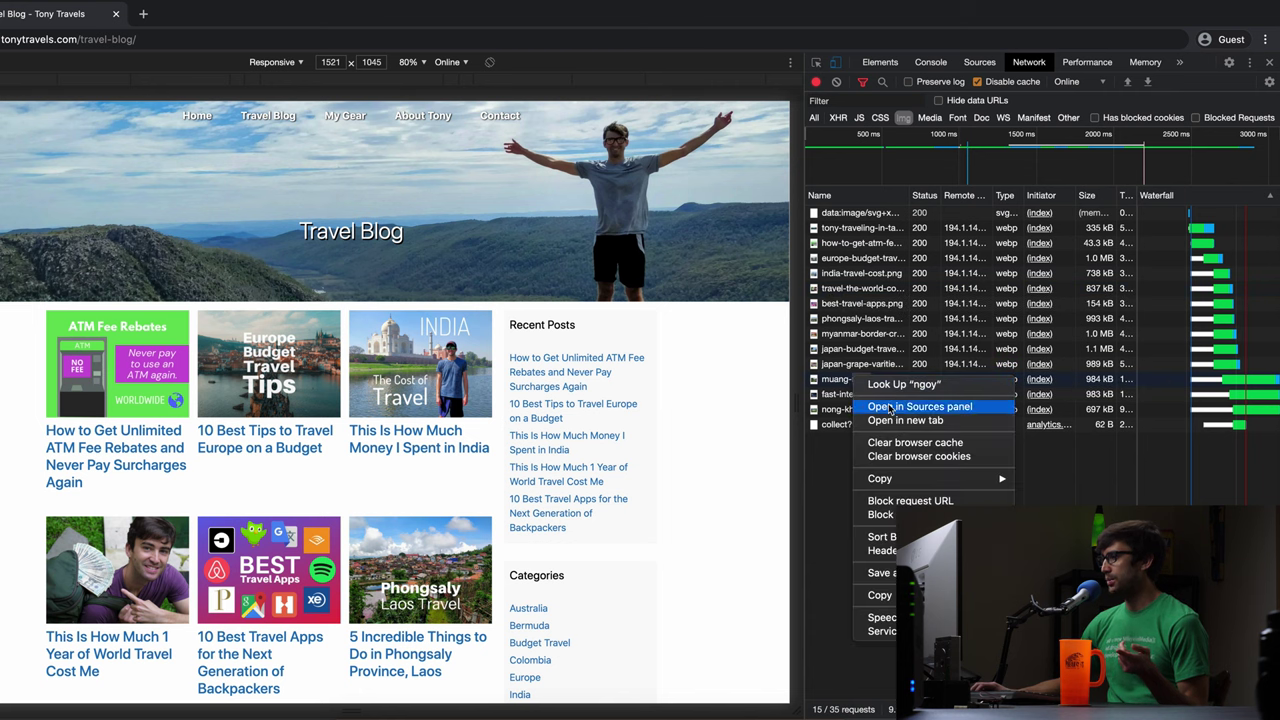
{"action": "left_click", "coordinate": [911, 421]}
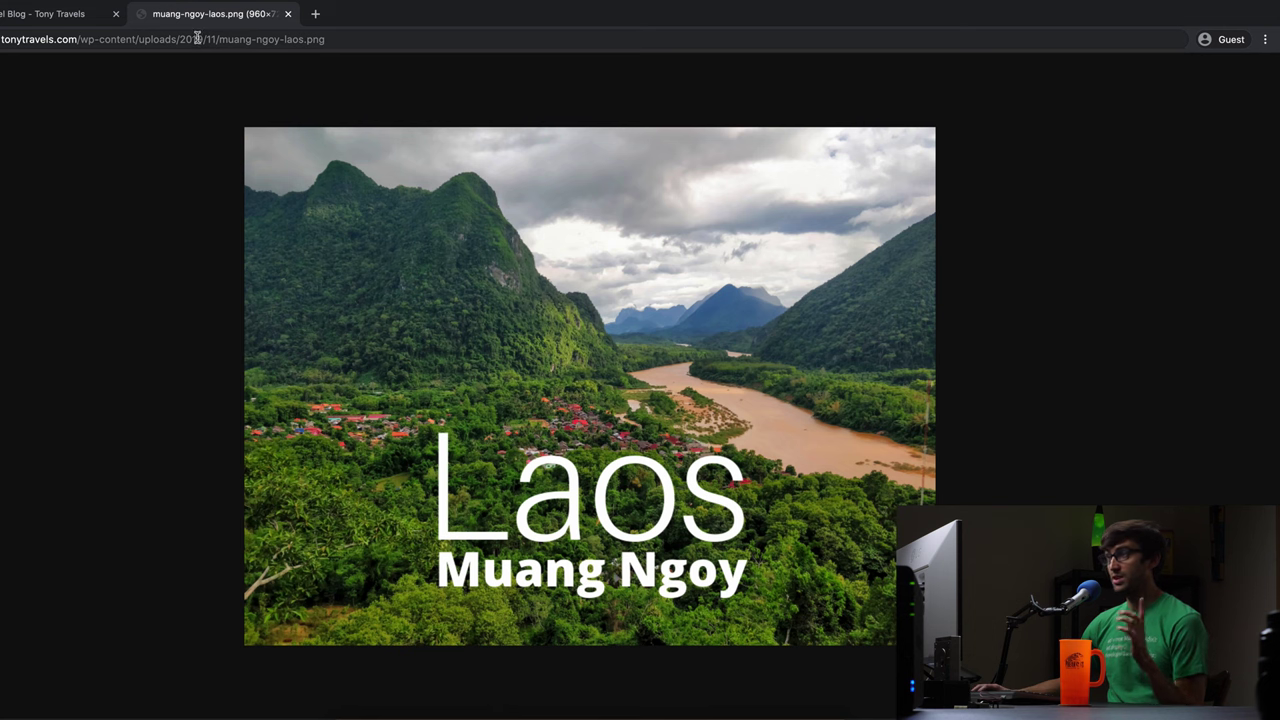
{"action": "left_click", "coordinate": [66, 22]}
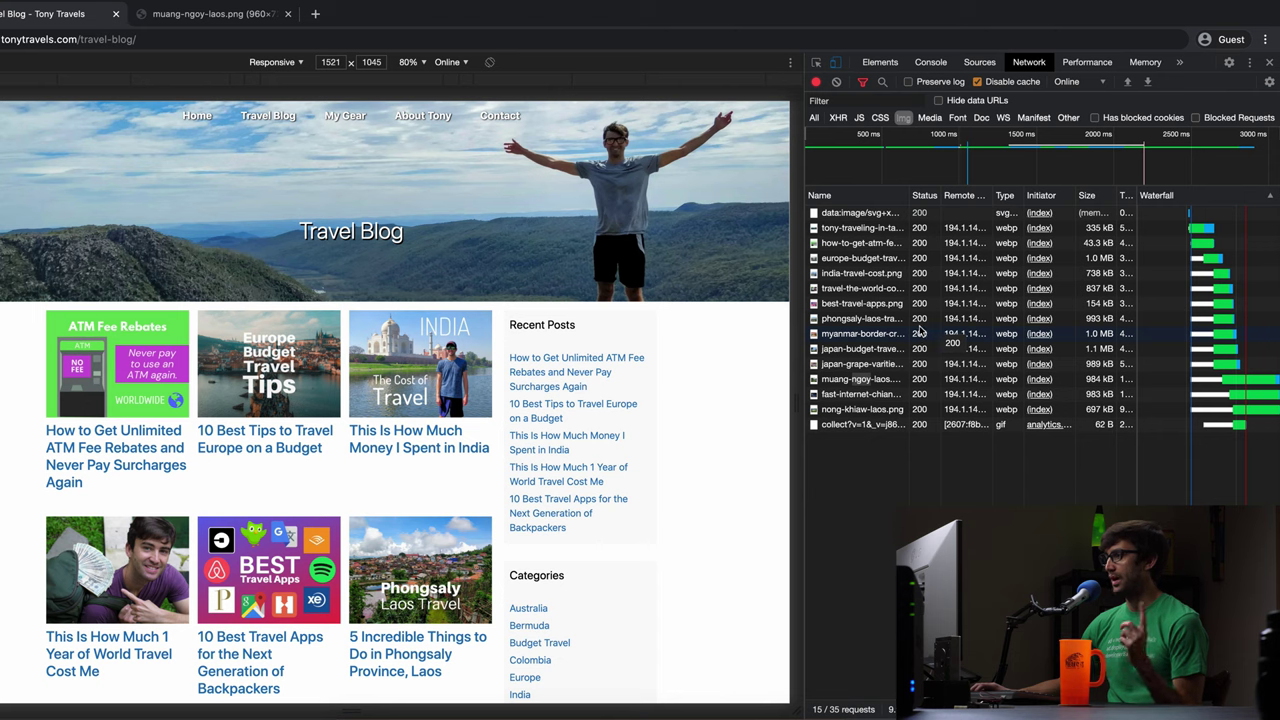
Open the how-to-get-atm-fee-rebates image from the network requests in a new tab and return to the Travel Blog page.
{"action": "right_click", "coordinate": [849, 251]}
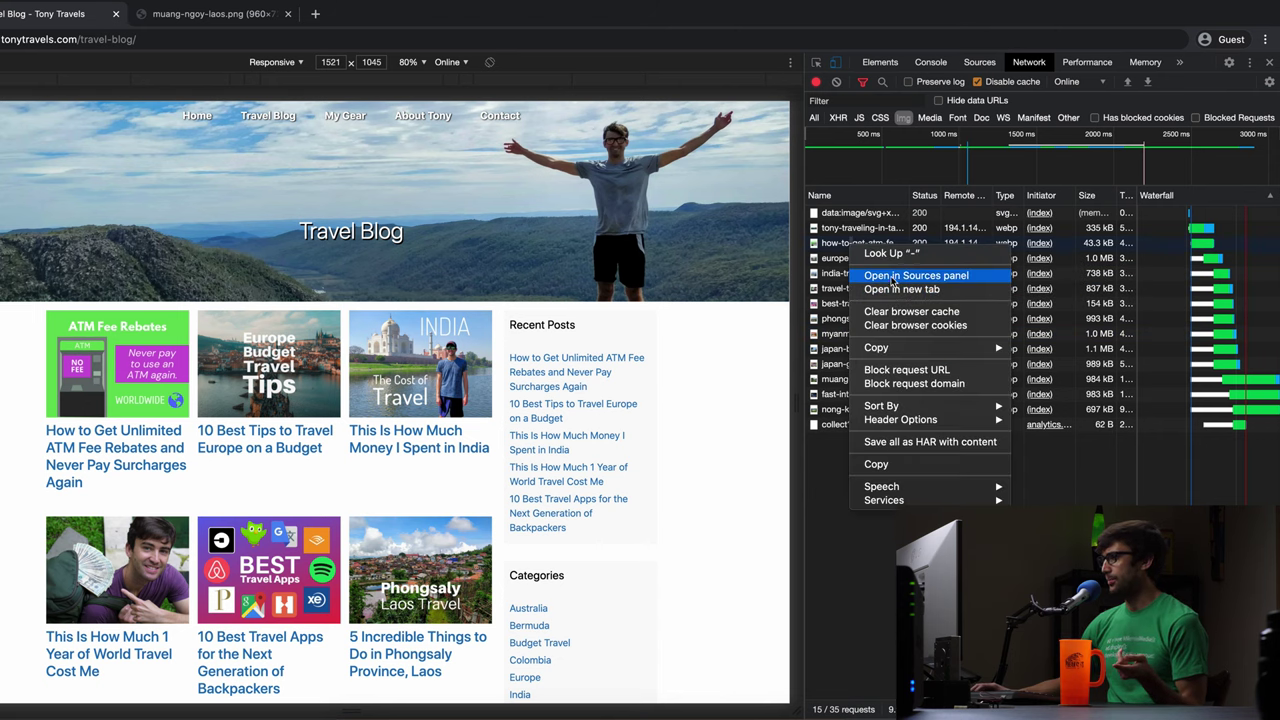
{"action": "left_click", "coordinate": [905, 289]}
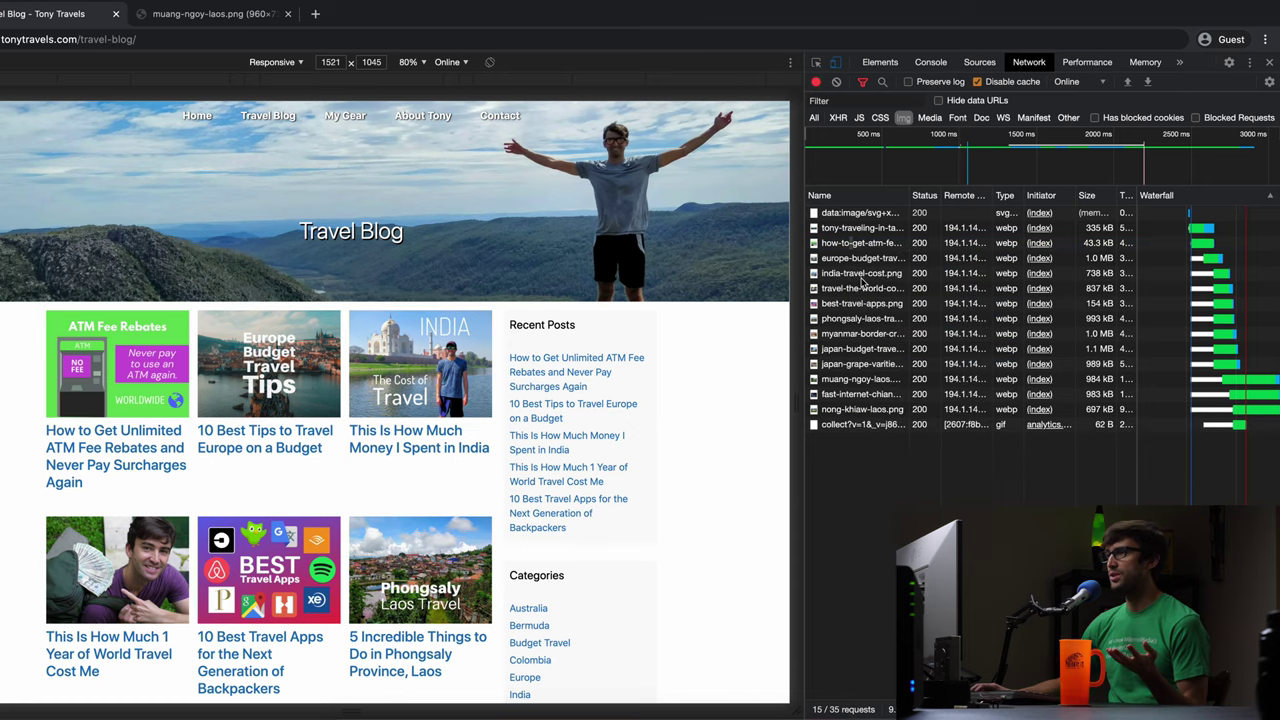
{"action": "left_click", "coordinate": [82, 15]}
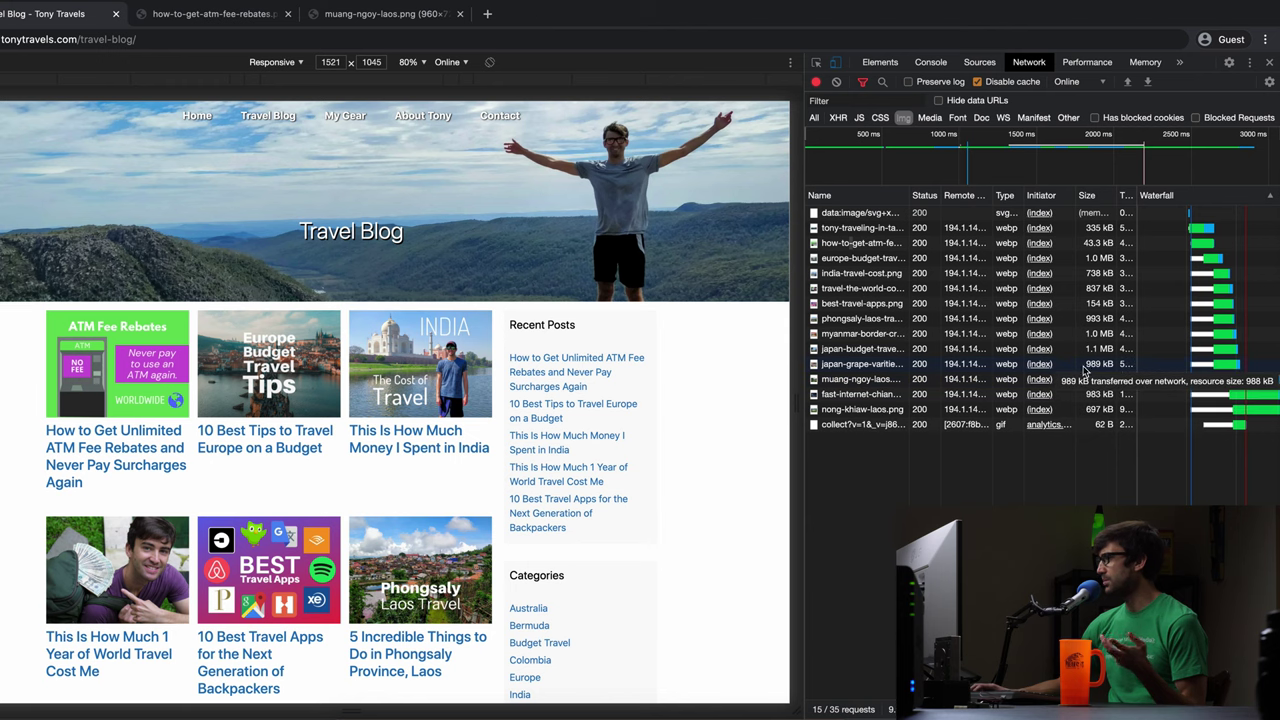
Open europe-budget-travel-cost.png from the network requests in a new tab, check its upload path, and return to the Travel Blog page.
{"action": "right_click", "coordinate": [841, 262]}
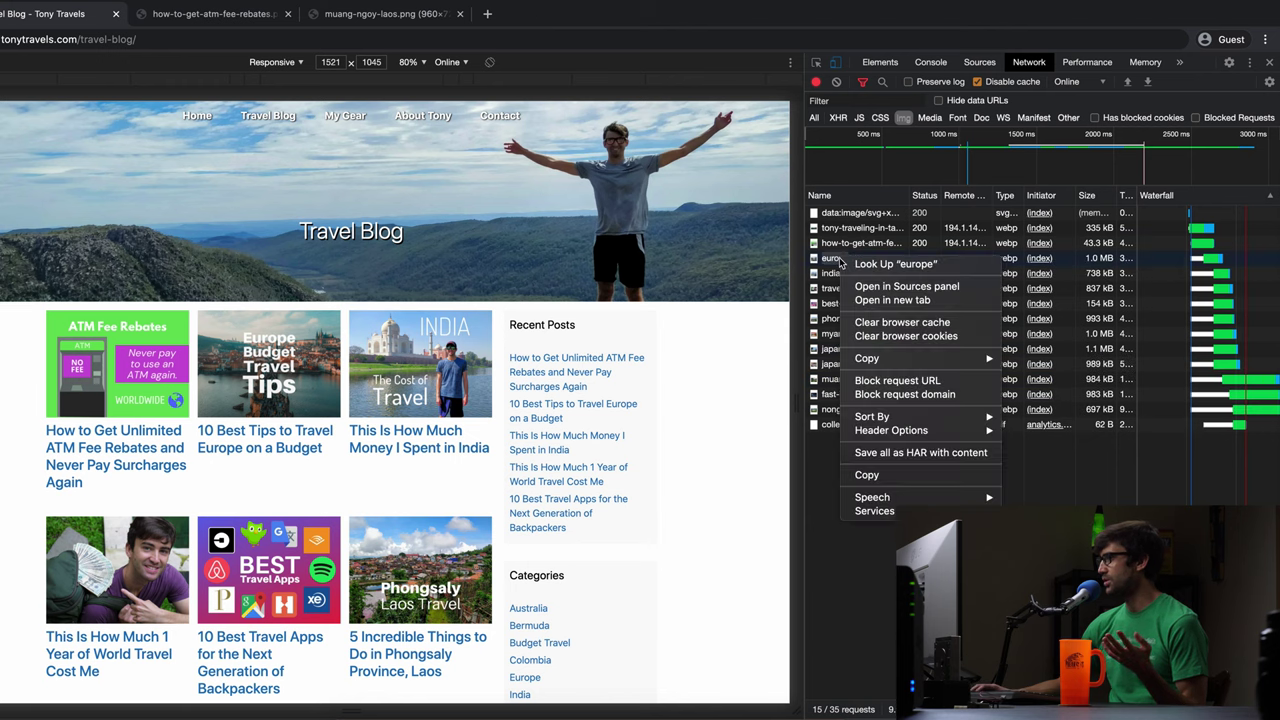
{"action": "left_click", "coordinate": [913, 303]}
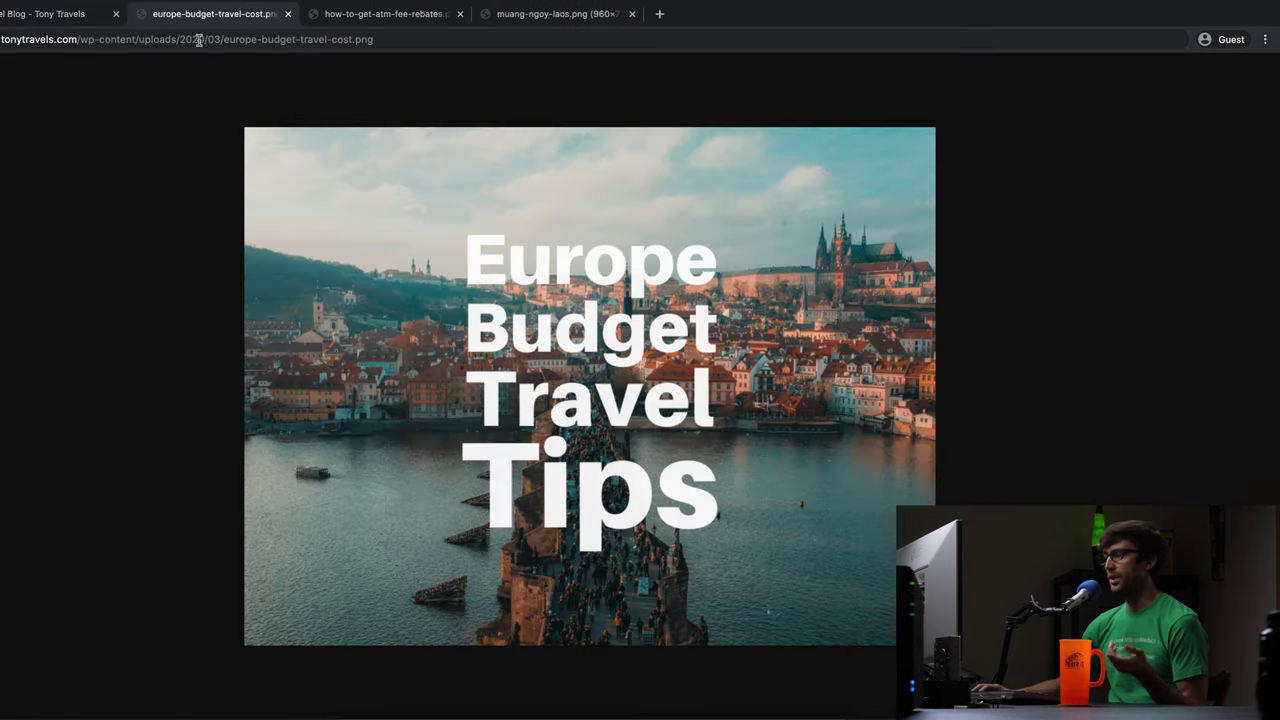
{"action": "left_click", "coordinate": [14, 20]}
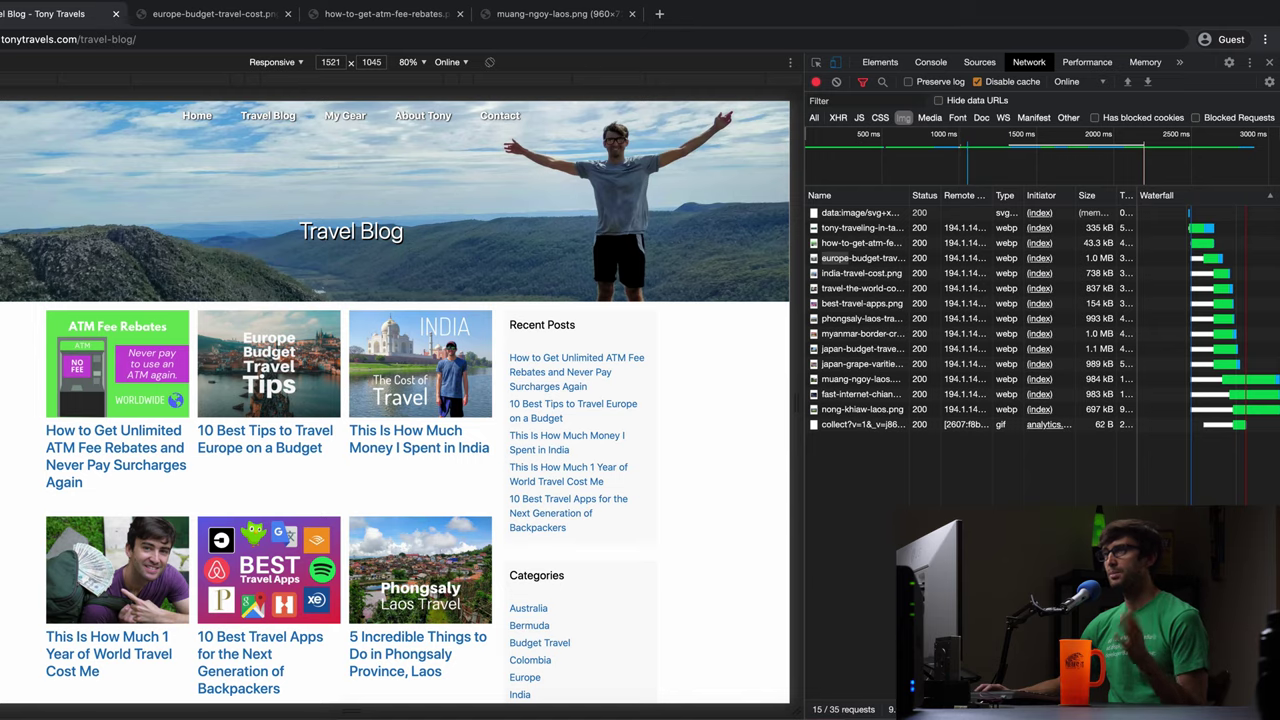
Switch back to the EWWW Image Optimizer settings window and save the changed optimization levels.
{"action": "left_click", "coordinate": [175, 16]}
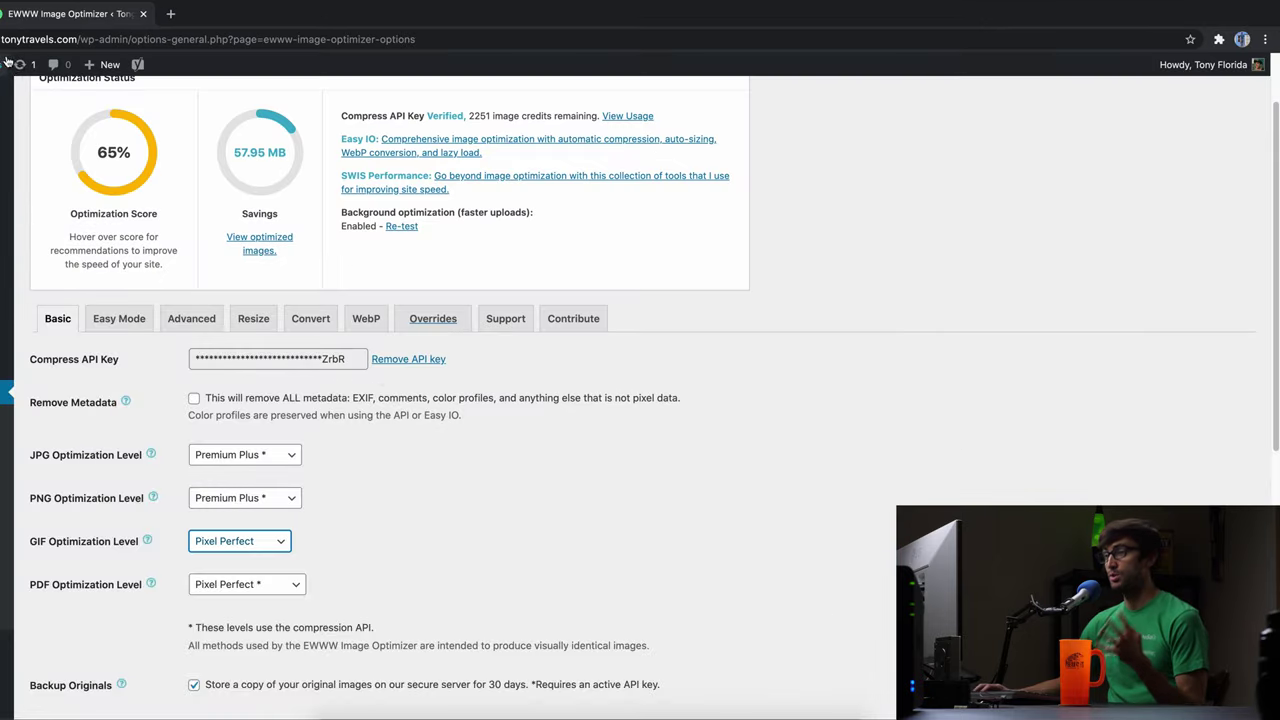
{"action": "left_click", "coordinate": [484, 452]}
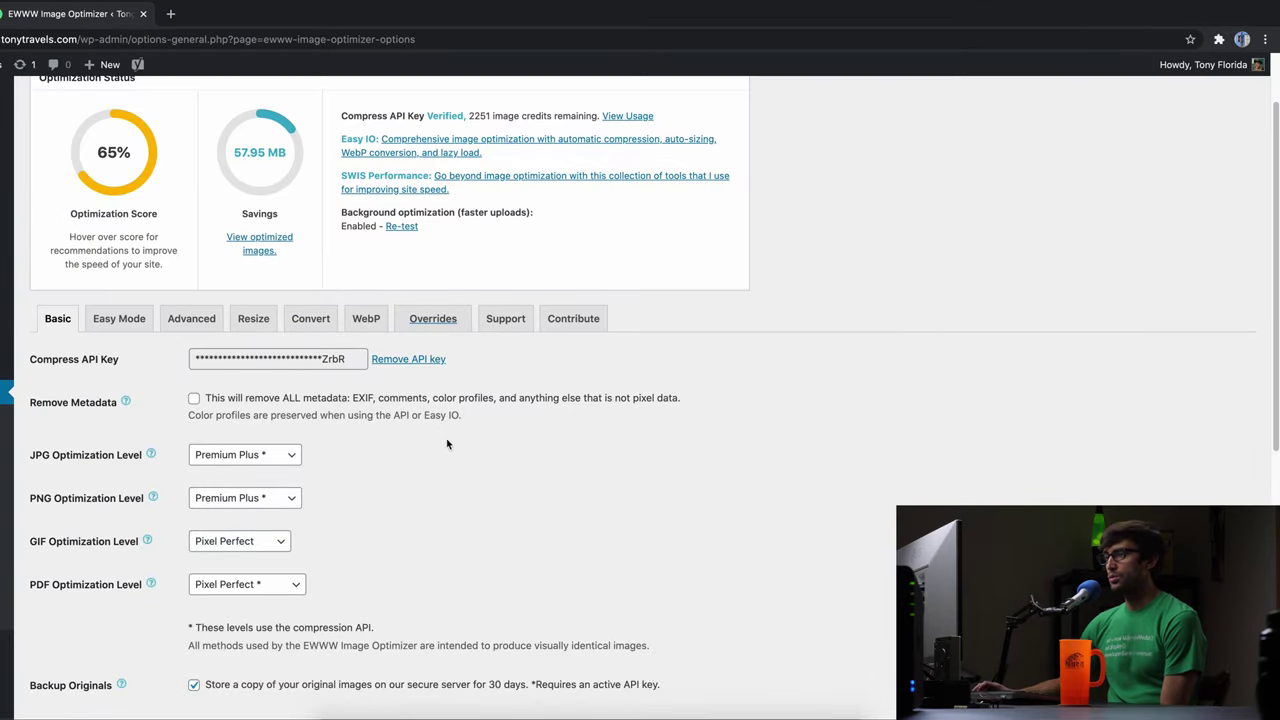
{"action": "scroll", "coordinate": [409, 432], "scroll_direction": "up", "scroll_amount": 2}
{"action": "scroll", "coordinate": [200, 531], "scroll_direction": "down", "scroll_amount": 1}
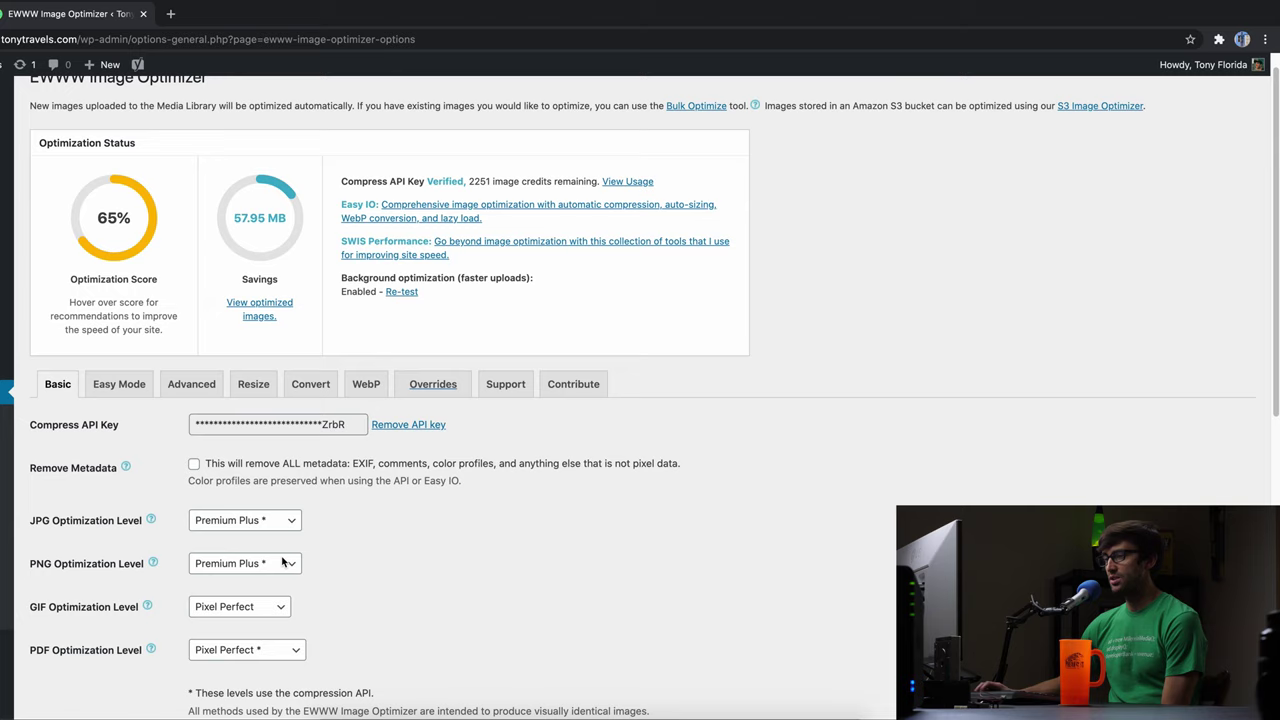
{"action": "scroll", "coordinate": [371, 560], "scroll_direction": "down", "scroll_amount": 2}
{"action": "left_click", "coordinate": [66, 682]}
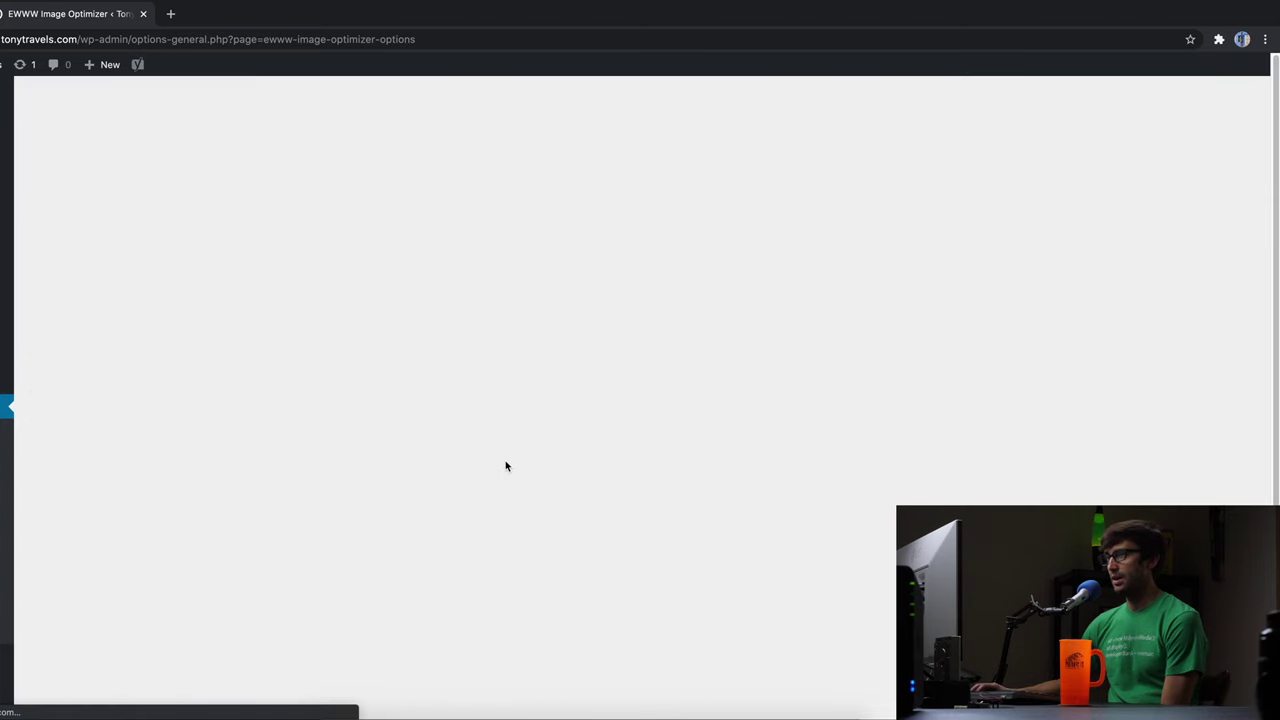
Bulk optimize the media library with Smart Re-optimize enabled, scanning for unoptimized images and optimizing all those found.
{"action": "left_click", "coordinate": [689, 163]}
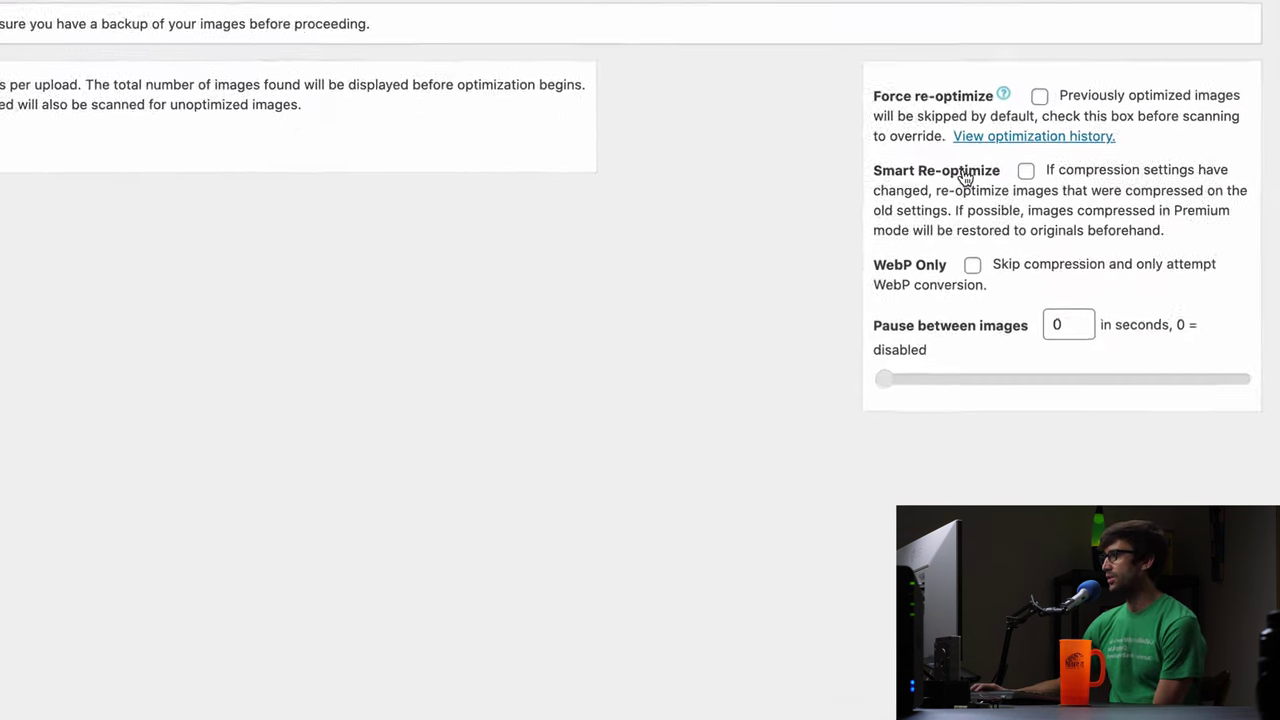
{"action": "left_click", "coordinate": [1026, 171]}
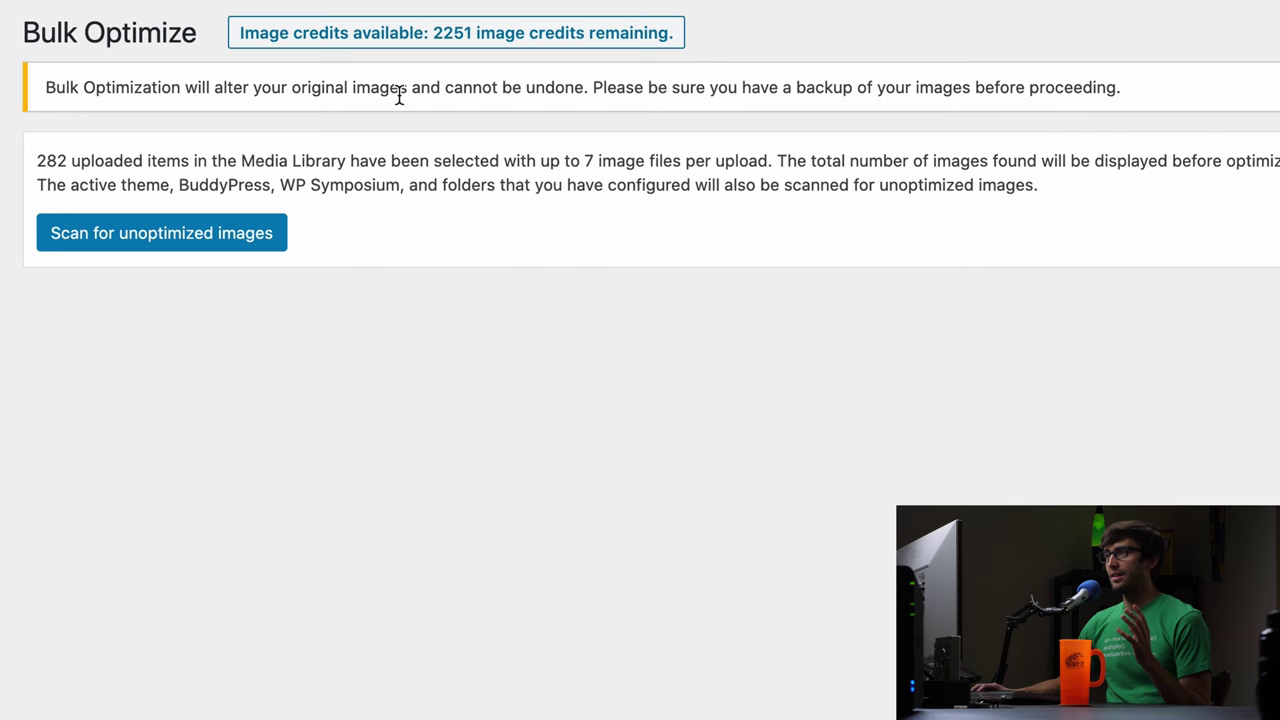
{"action": "left_click", "coordinate": [166, 232]}
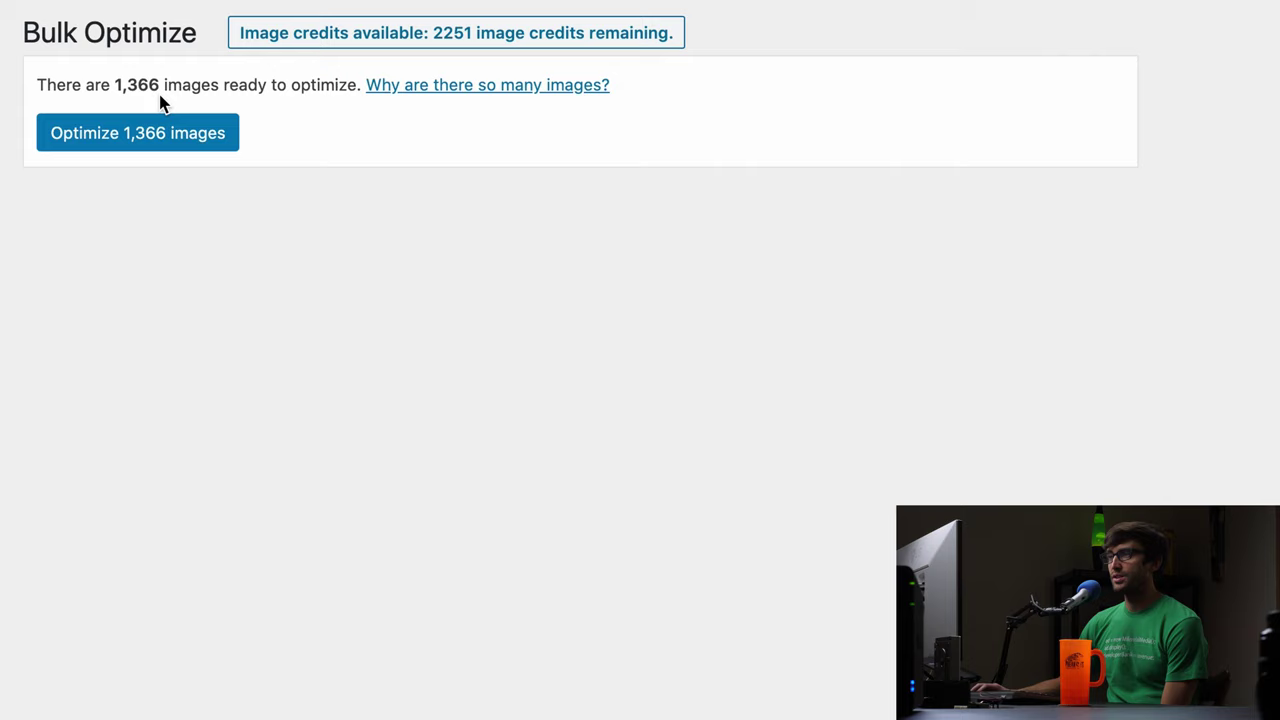
{"action": "left_click", "coordinate": [171, 134]}
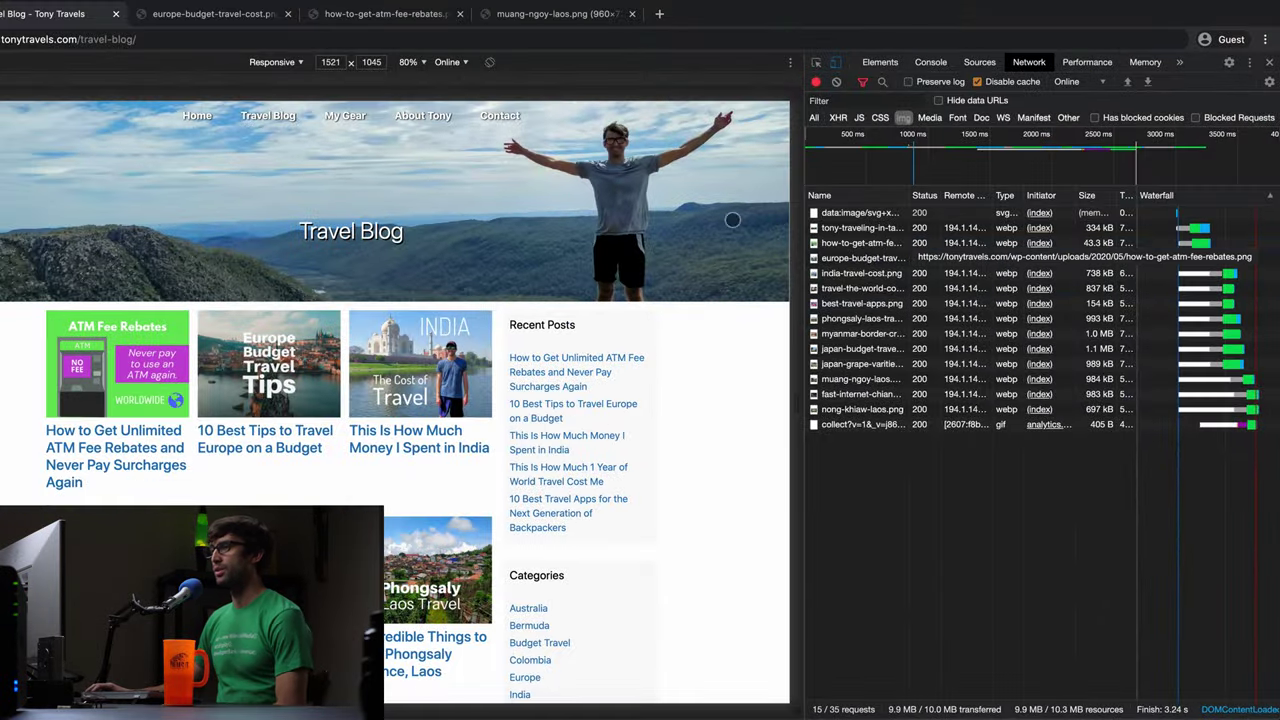
Look through the saved Europe budget, ATM fee rebates and Muang Ngoy image tabs, and return to the Travel Blog page.
{"action": "left_click", "coordinate": [240, 14]}
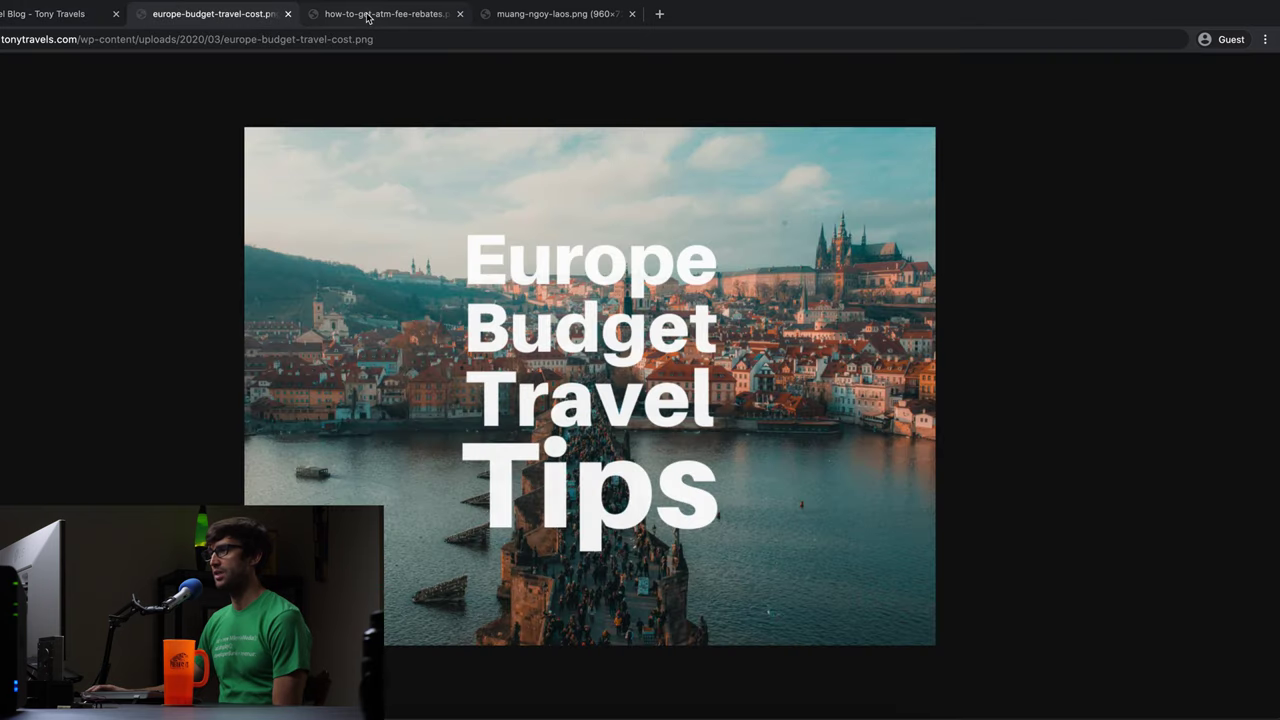
{"action": "left_click", "coordinate": [380, 14]}
{"action": "left_click", "coordinate": [555, 14]}
{"action": "left_click", "coordinate": [218, 14]}
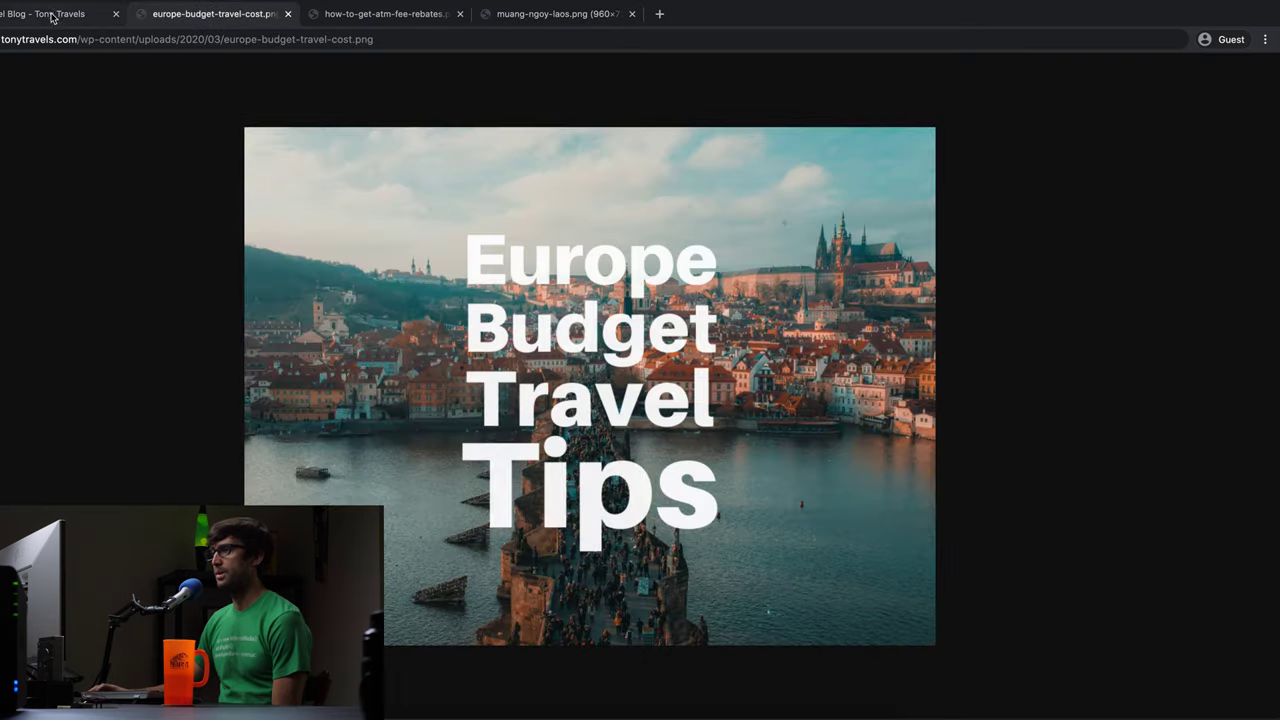
{"action": "left_click", "coordinate": [46, 14]}
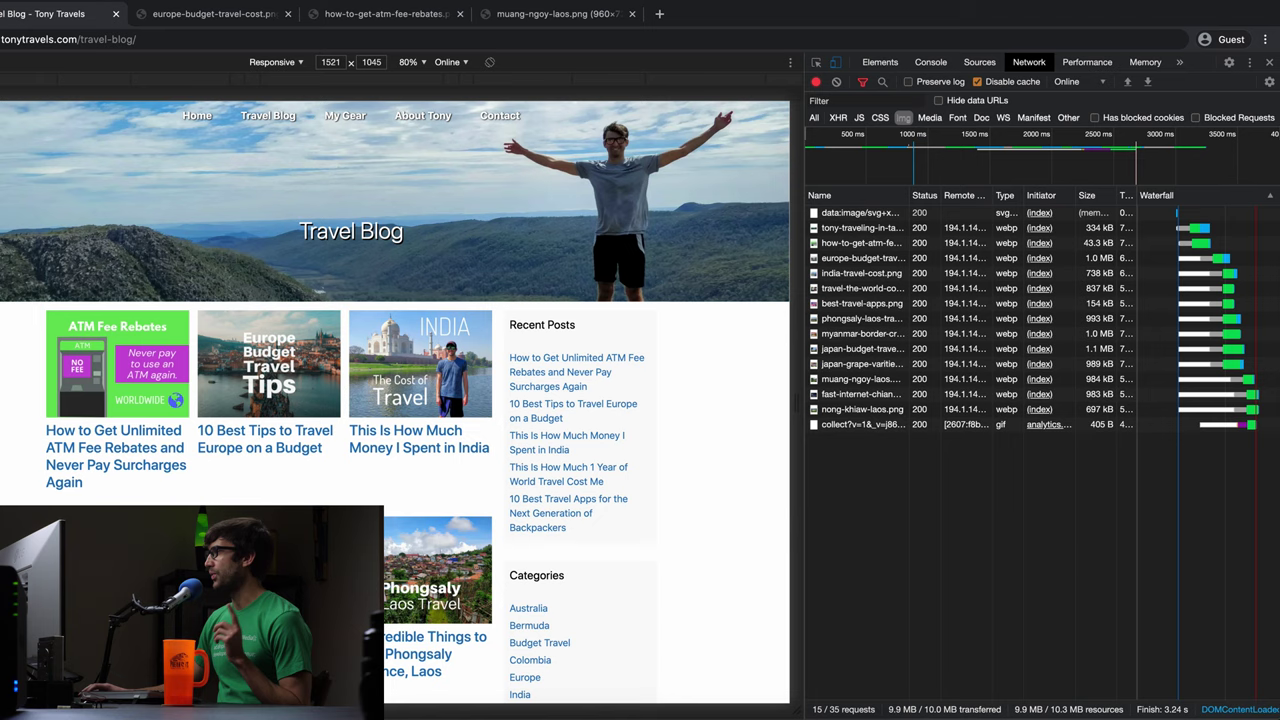
Open a new browser window, enlarge it, and show the developer tools.
{"action": "key", "text": "super+n"}
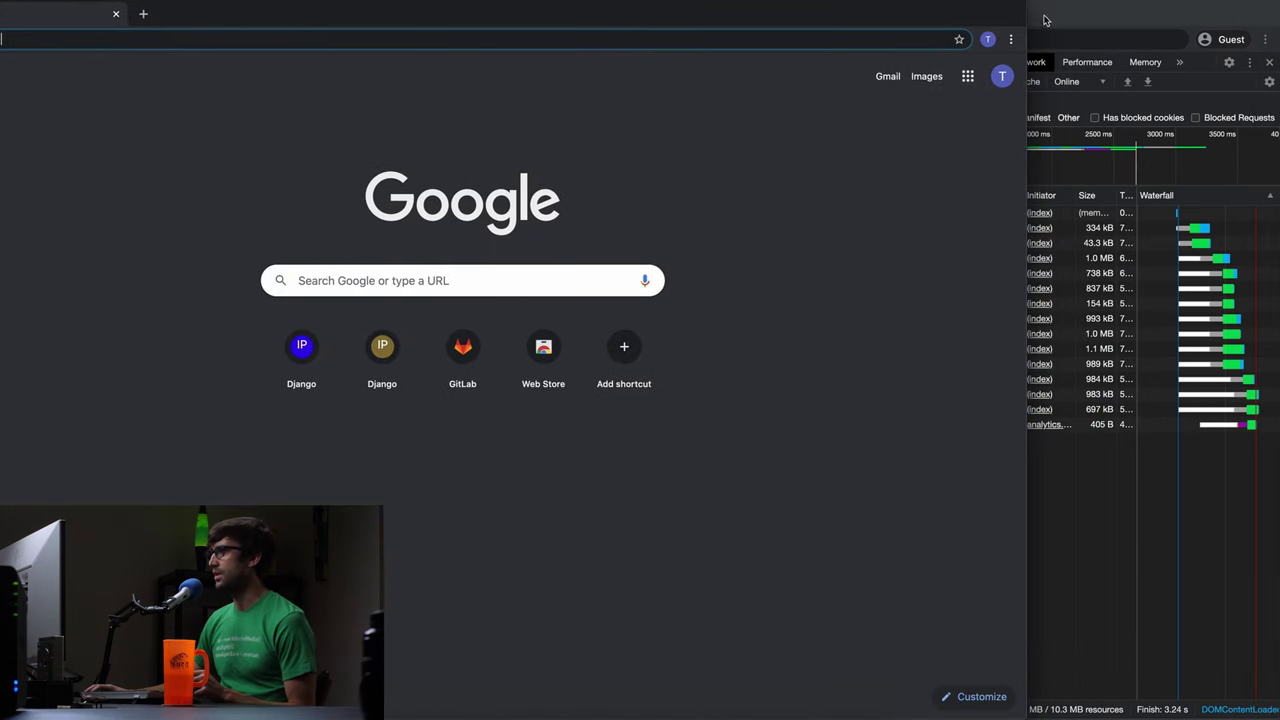
{"action": "double_click", "coordinate": [1027, 8]}
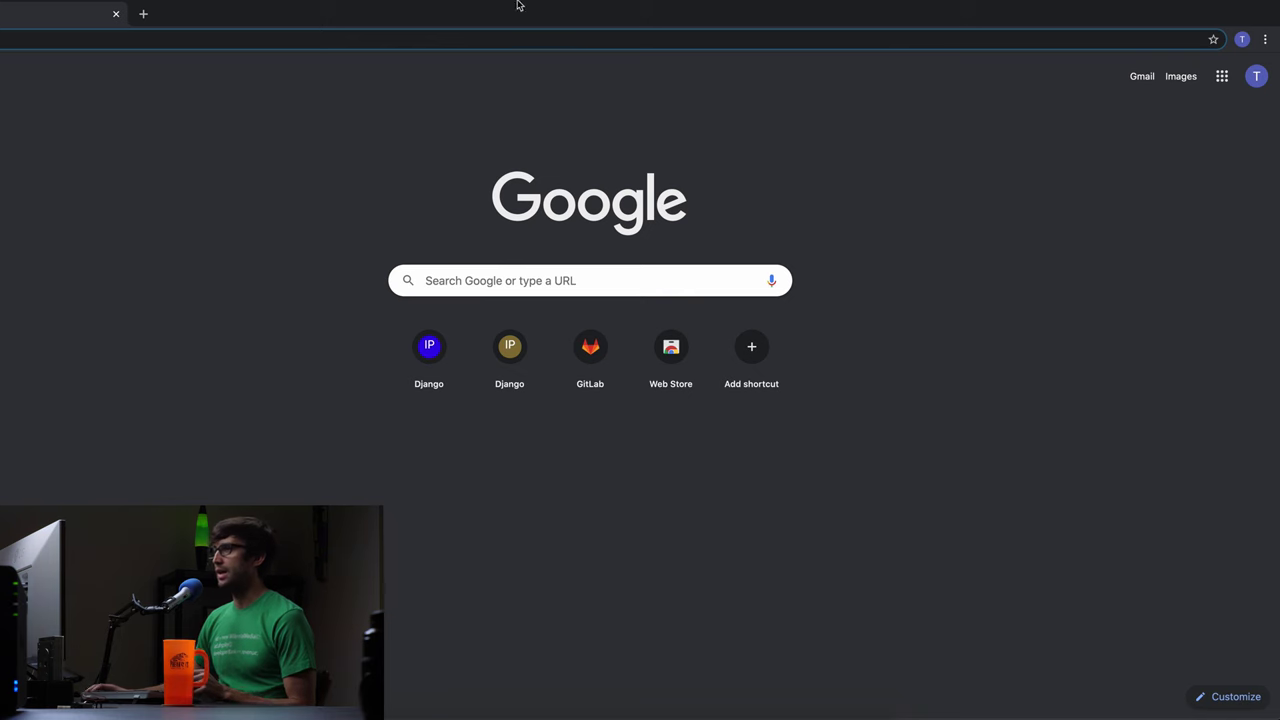
{"action": "left_click", "coordinate": [62, 0]}
{"action": "mouse_move", "coordinate": [151, 190]}
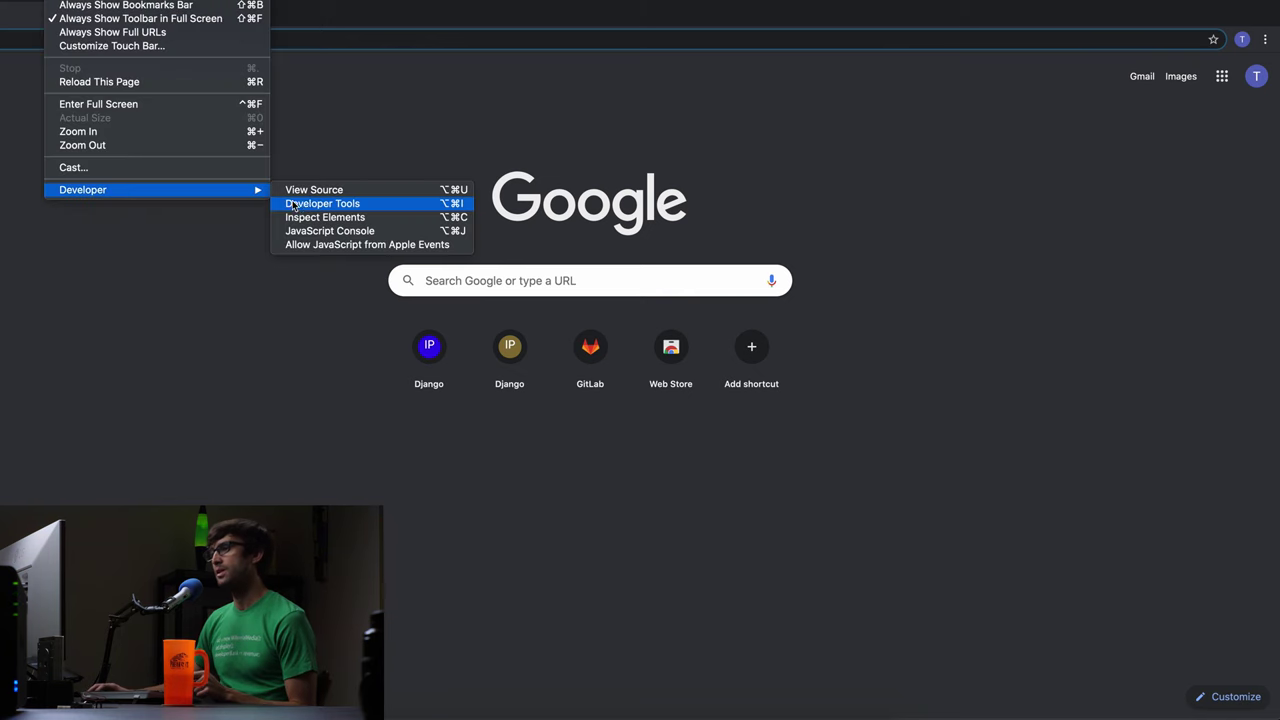
{"action": "left_click", "coordinate": [305, 203]}
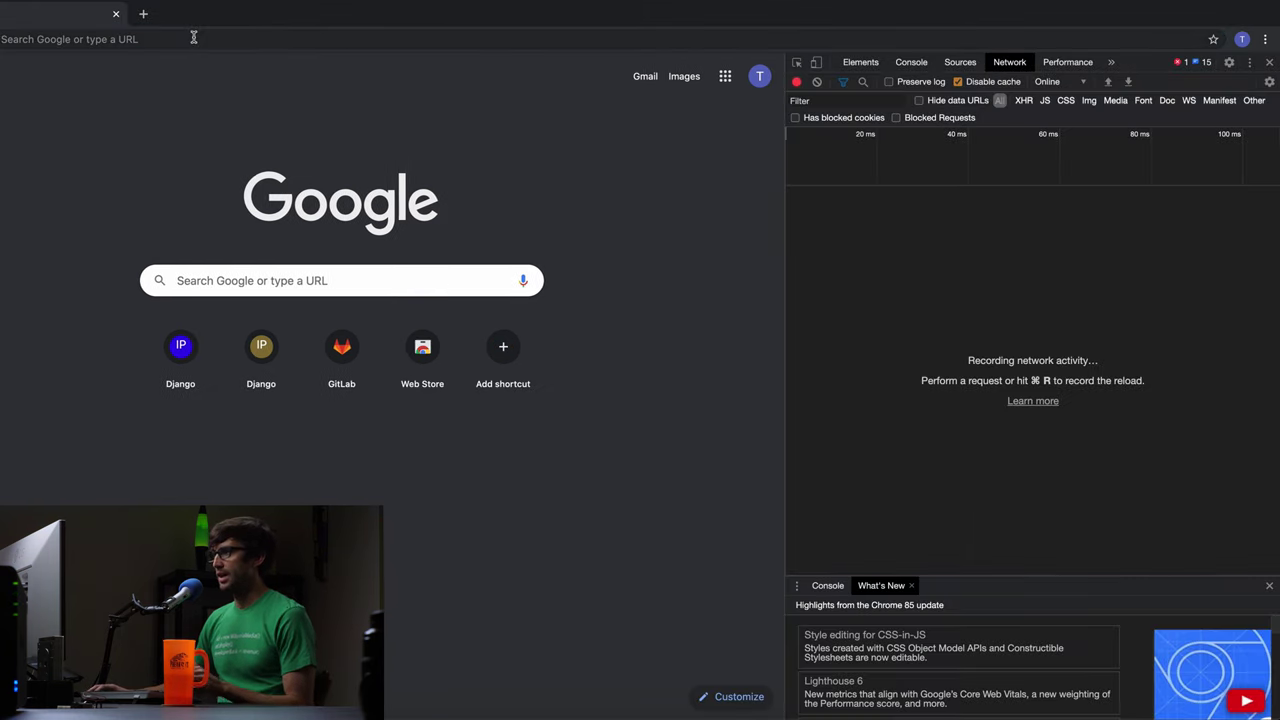
Load tonytravels.com/travel-blog/ in the new window and filter its network requests to images only.
{"action": "left_click", "coordinate": [195, 41]}
{"action": "type", "text": "tonytravels.com"}
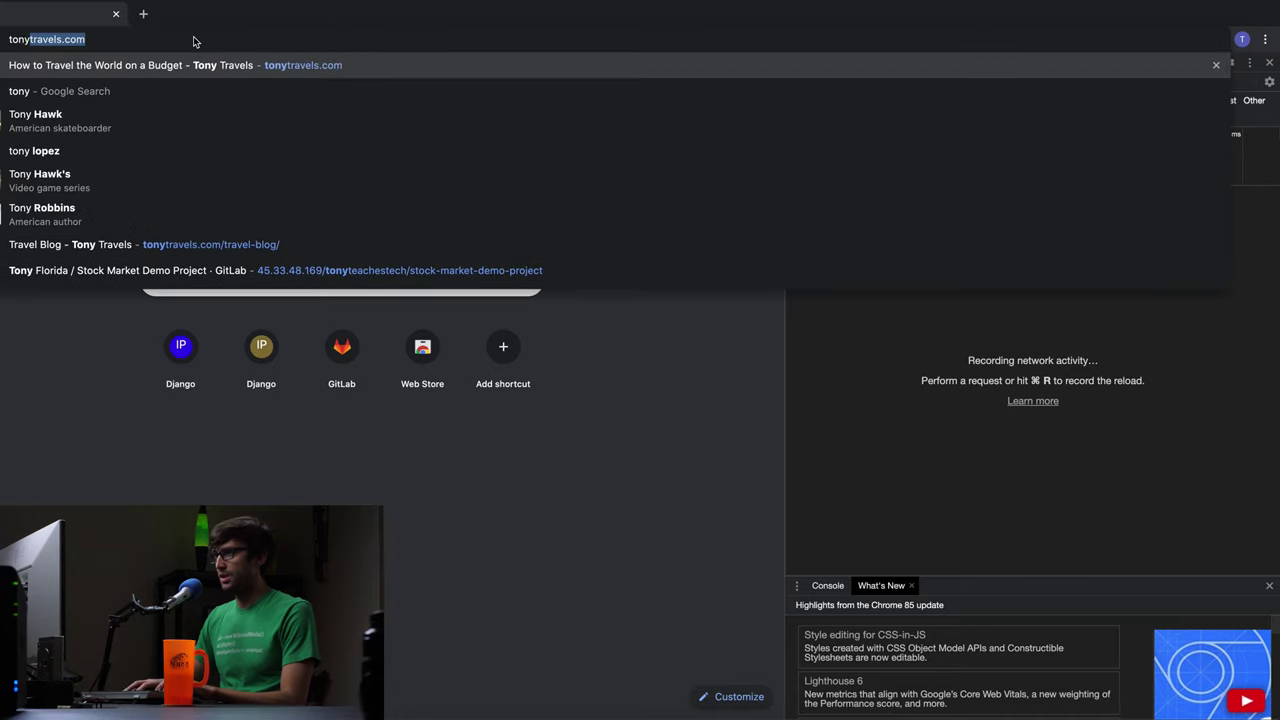
{"action": "type", "text": "/"}
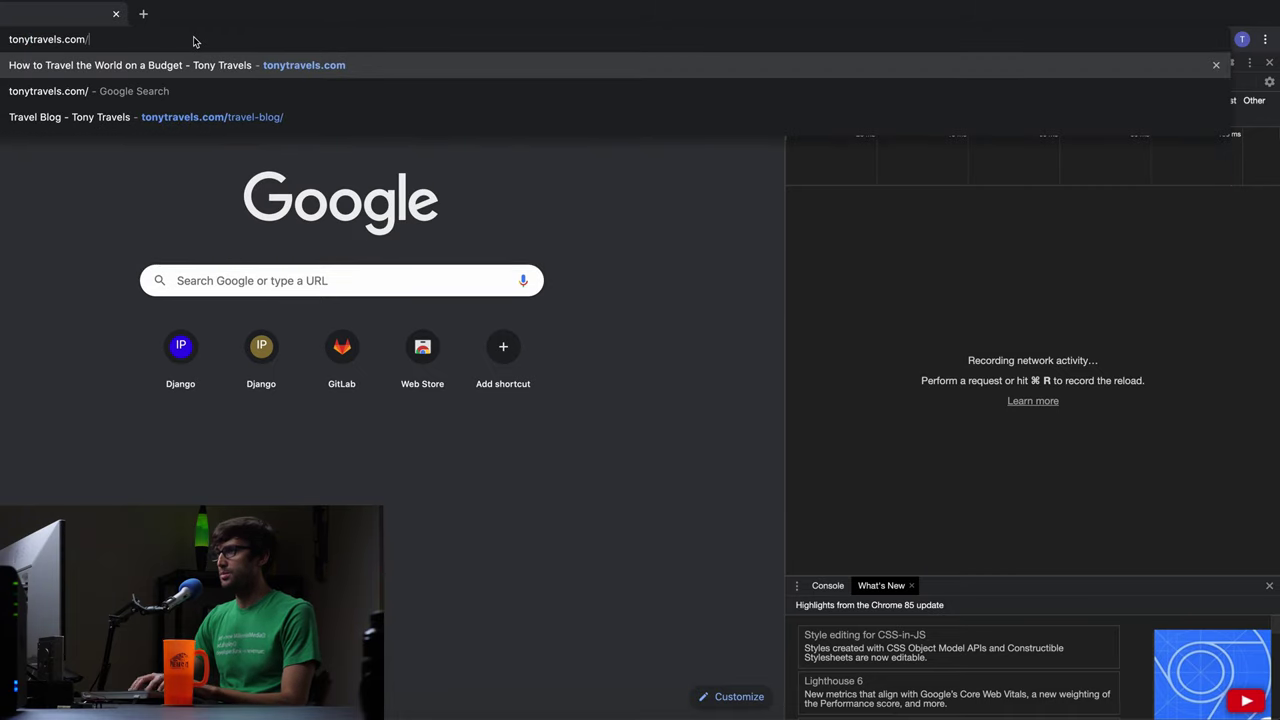
{"action": "left_click", "coordinate": [260, 120]}
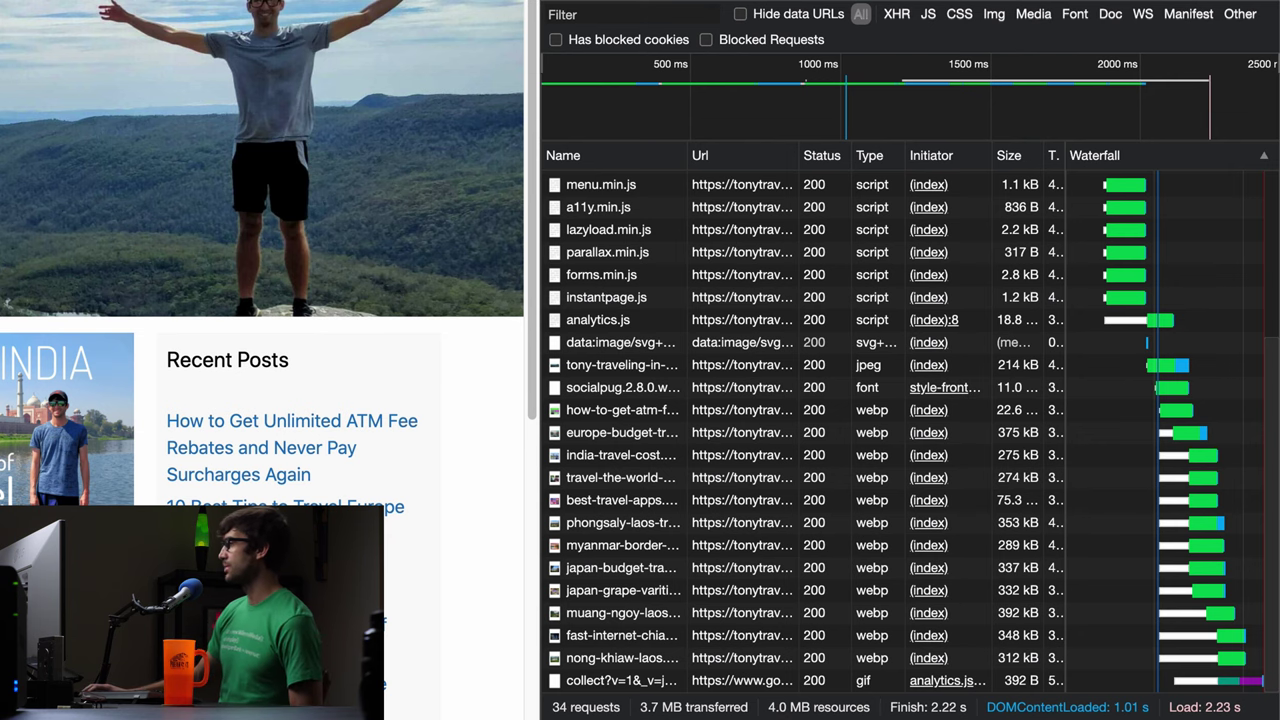
{"action": "left_click", "coordinate": [994, 15]}
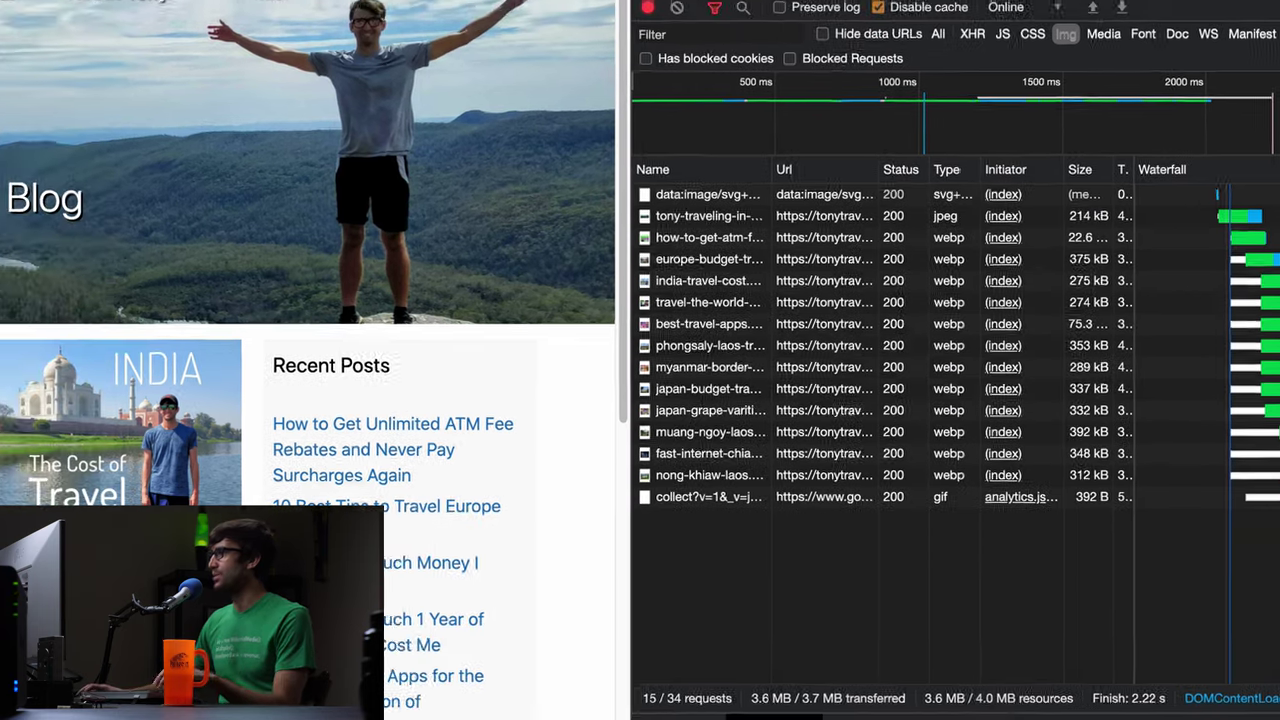
{"action": "key", "text": "super+space"}
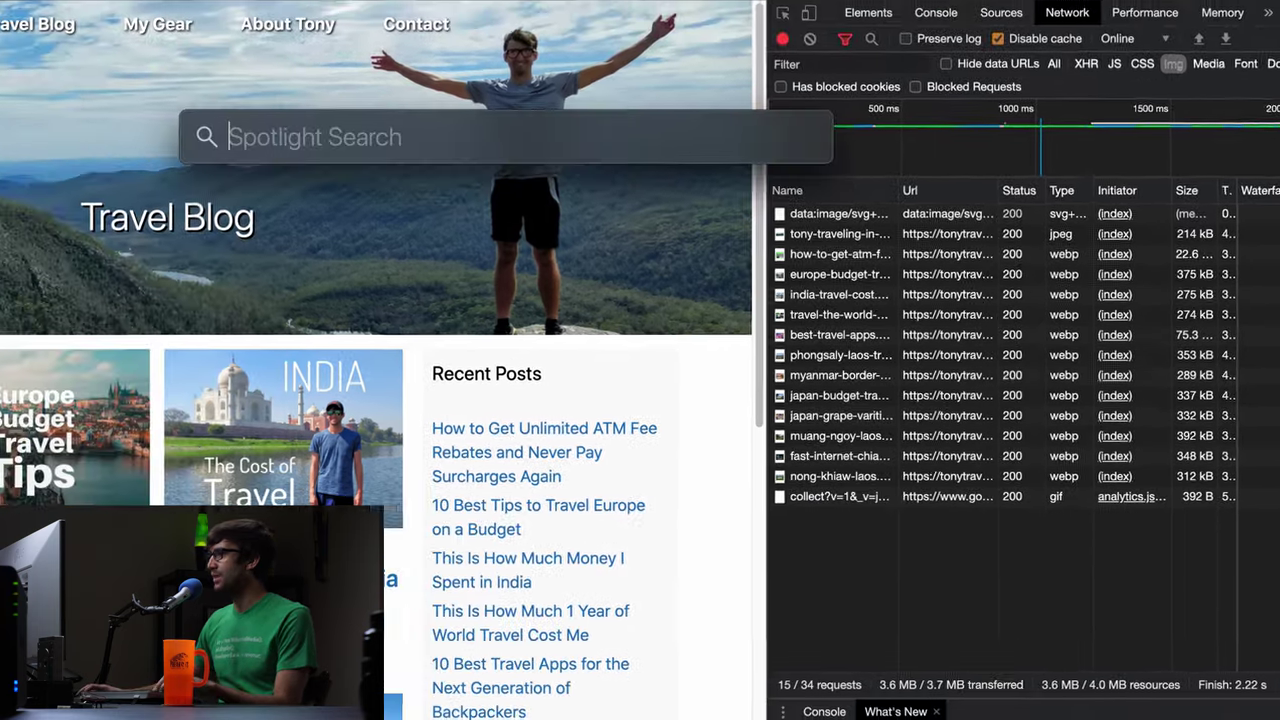
{"action": "type", "text": "cal"}
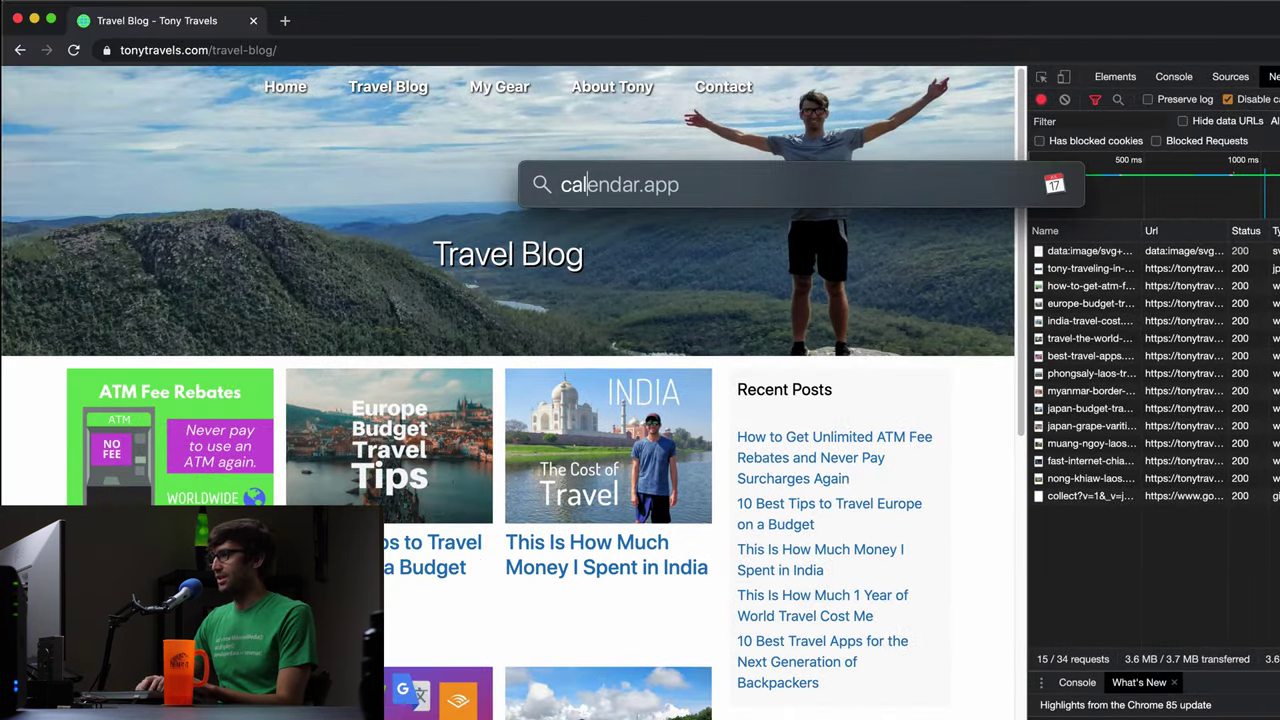
{"action": "key", "text": "Return"}
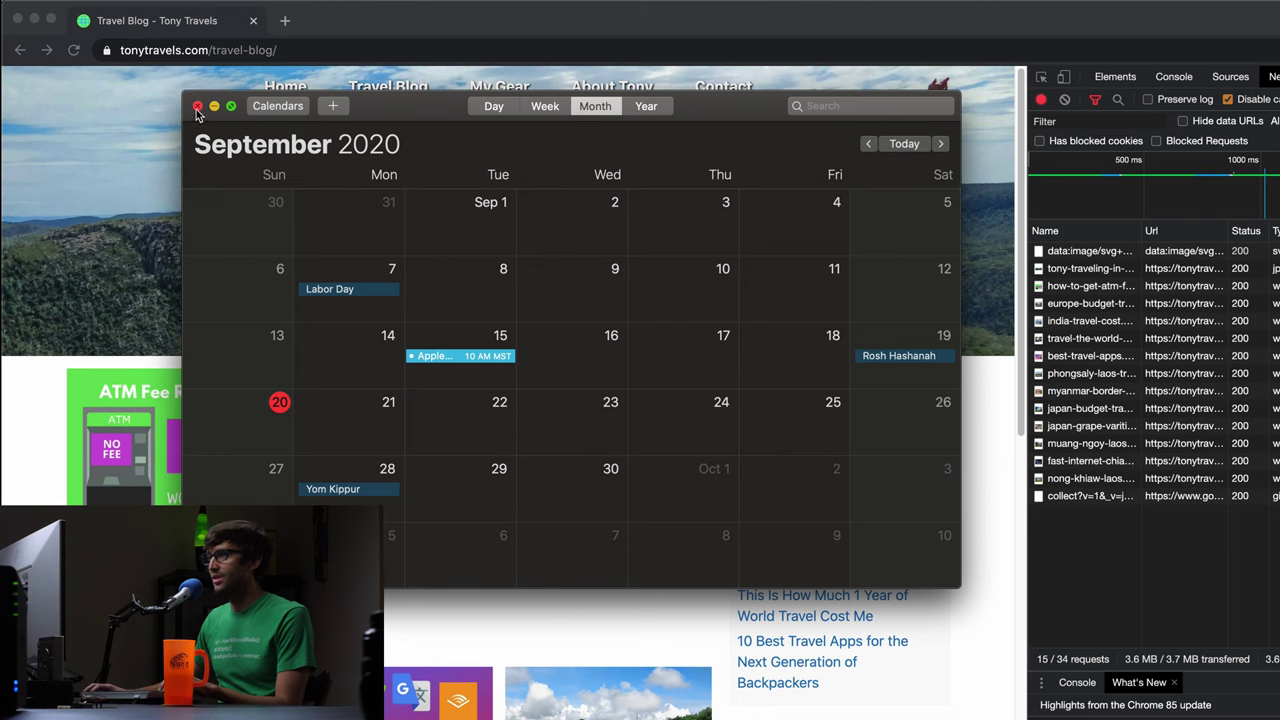
{"action": "left_click", "coordinate": [198, 106]}
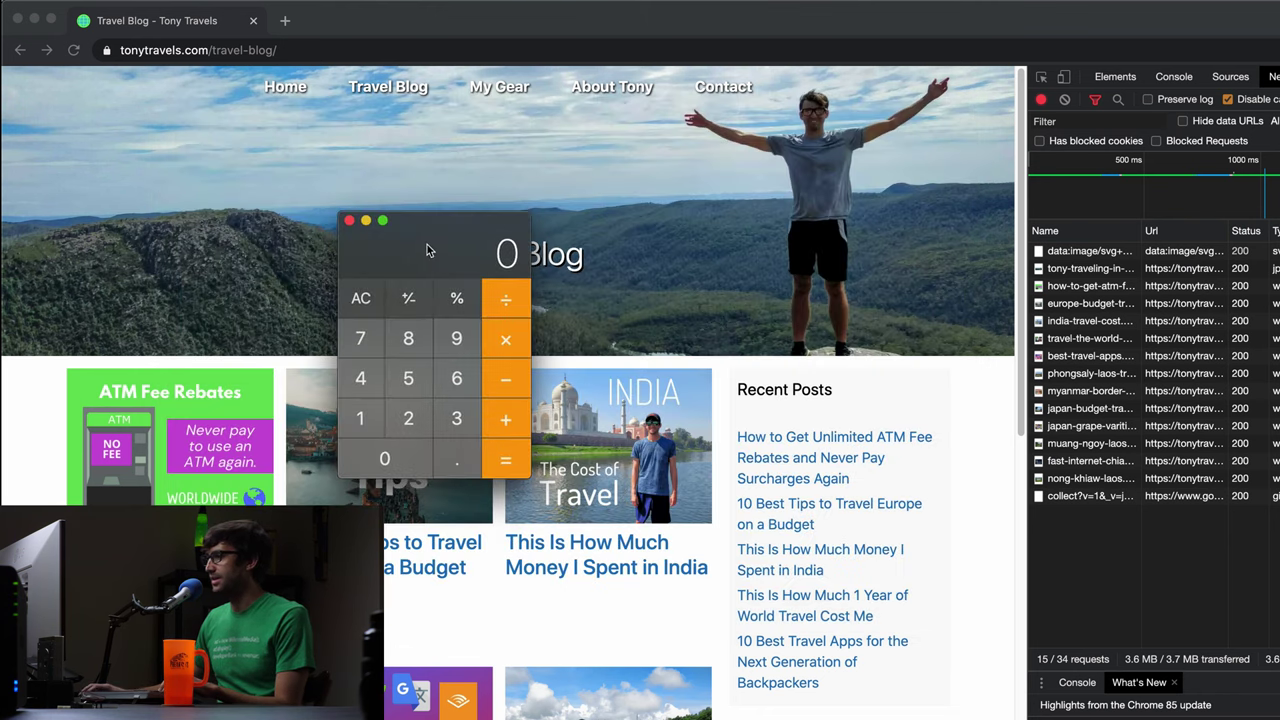
Divide 3.6 by 9.9 in Calculator to get the ratio of new to old image transfer size.
{"action": "left_click", "coordinate": [456, 422]}
{"action": "left_click", "coordinate": [457, 460]}
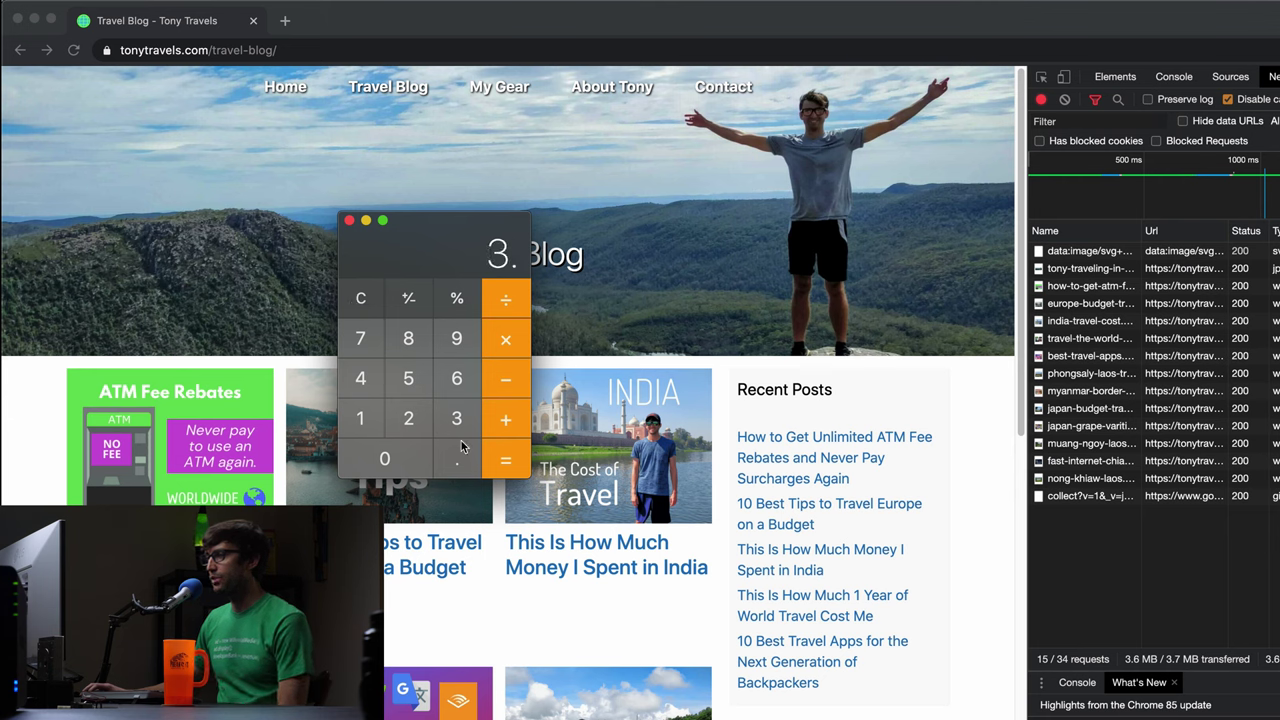
{"action": "left_click", "coordinate": [457, 380]}
{"action": "left_click", "coordinate": [506, 300]}
{"action": "left_click", "coordinate": [456, 338]}
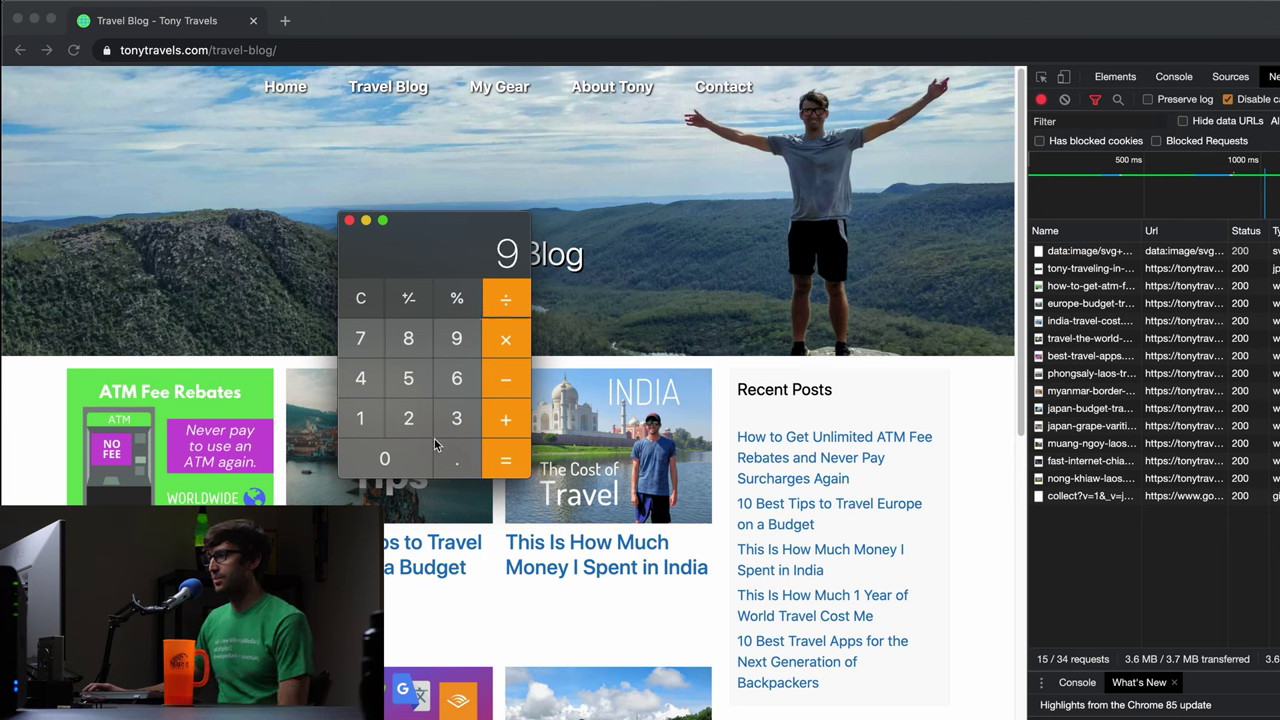
{"action": "left_click", "coordinate": [457, 458]}
{"action": "left_click", "coordinate": [456, 338]}
{"action": "left_click", "coordinate": [504, 460]}
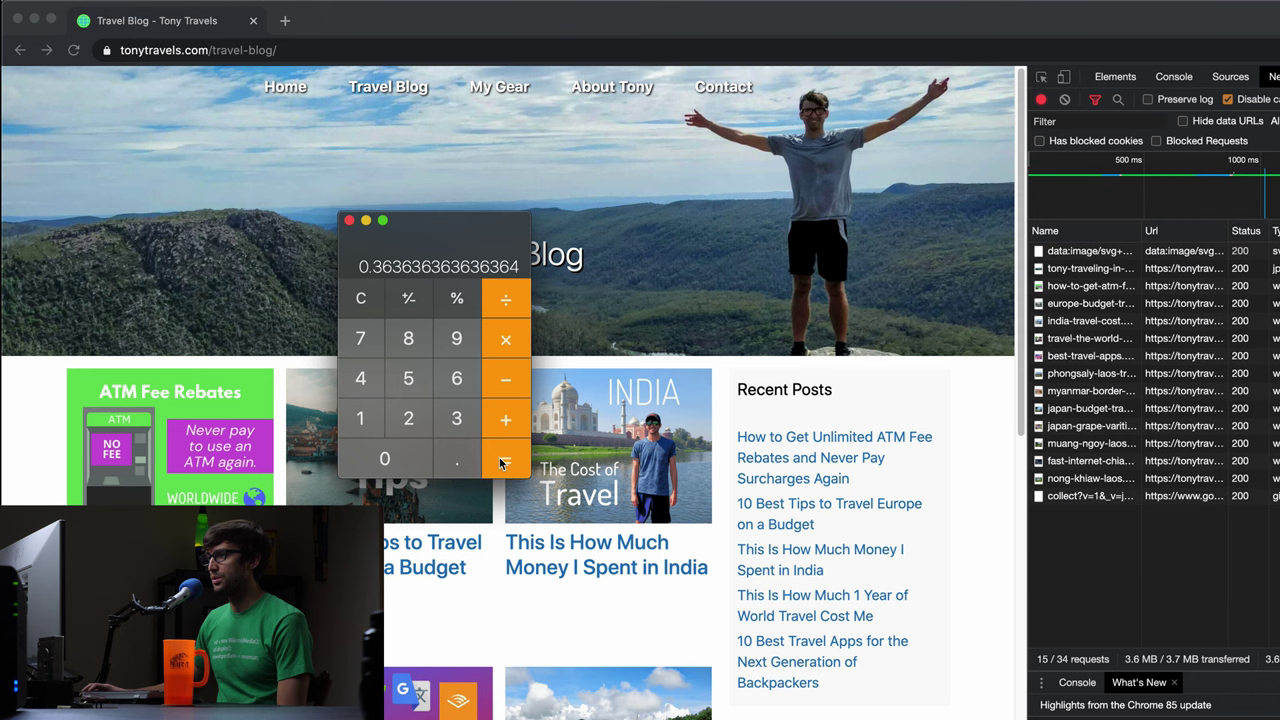
Subtract 1 from the ratio to get the relative size reduction, and close Calculator.
{"action": "left_click", "coordinate": [503, 380]}
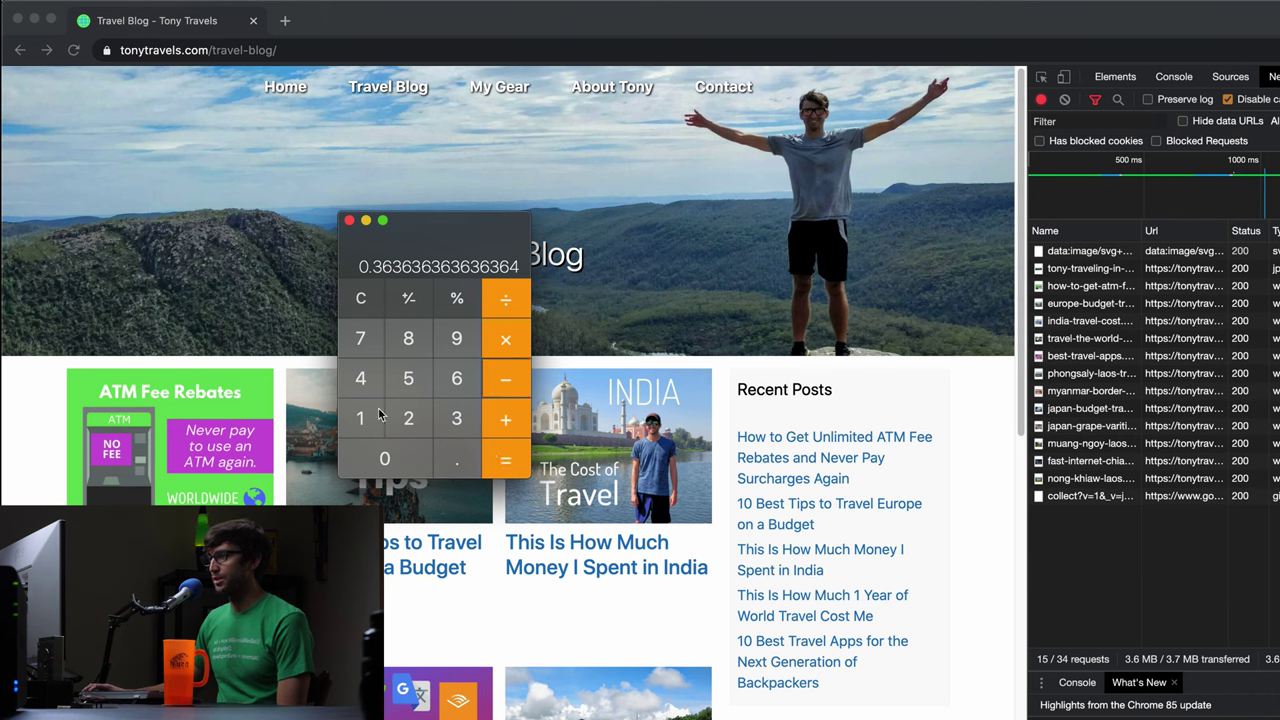
{"action": "left_click", "coordinate": [375, 420]}
{"action": "left_click", "coordinate": [515, 462]}
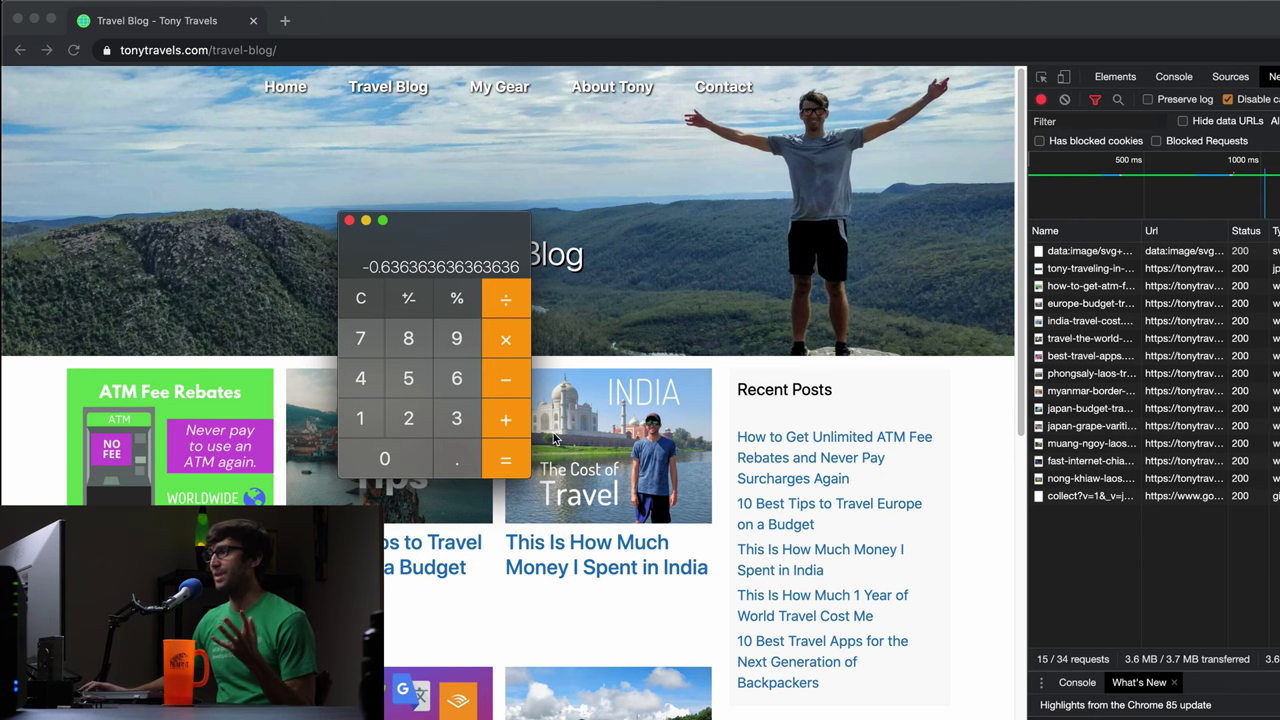
{"action": "left_click", "coordinate": [350, 221]}
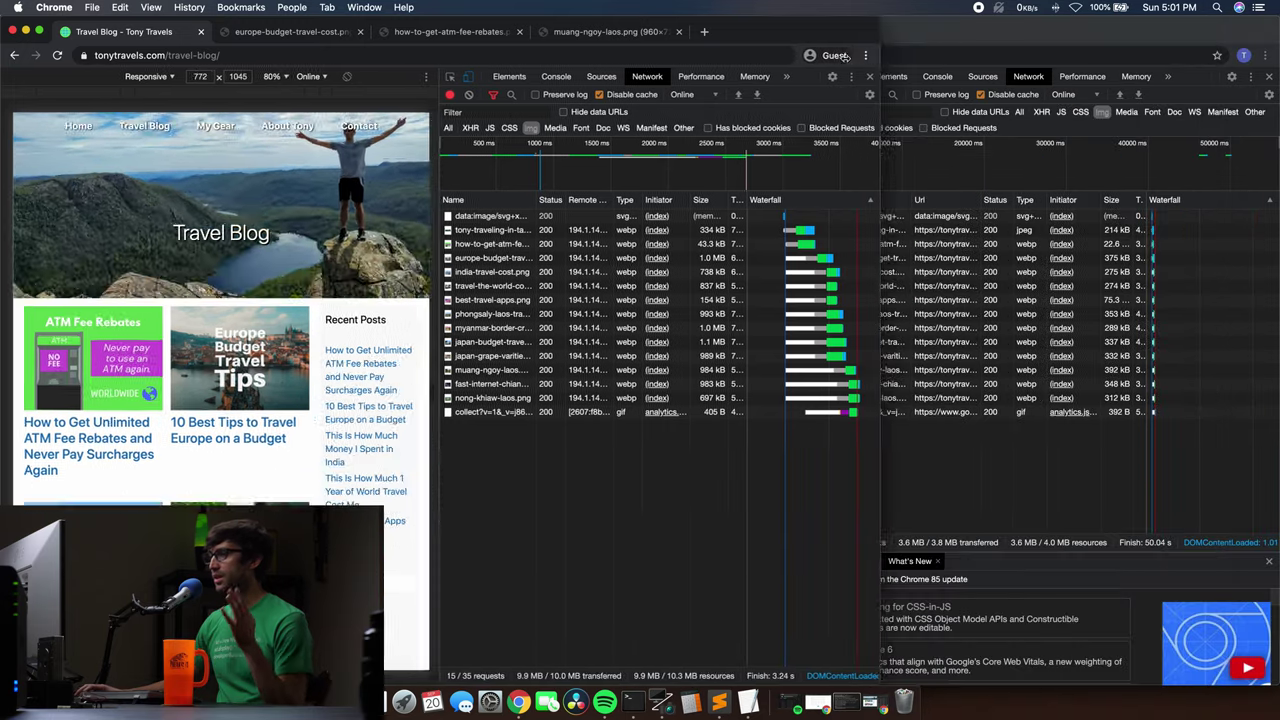
Narrow the old and new Travel Blog windows so both network request lists show side by side.
{"action": "left_click_drag", "start_coordinate": [746, 71], "coordinate": [676, 74]}
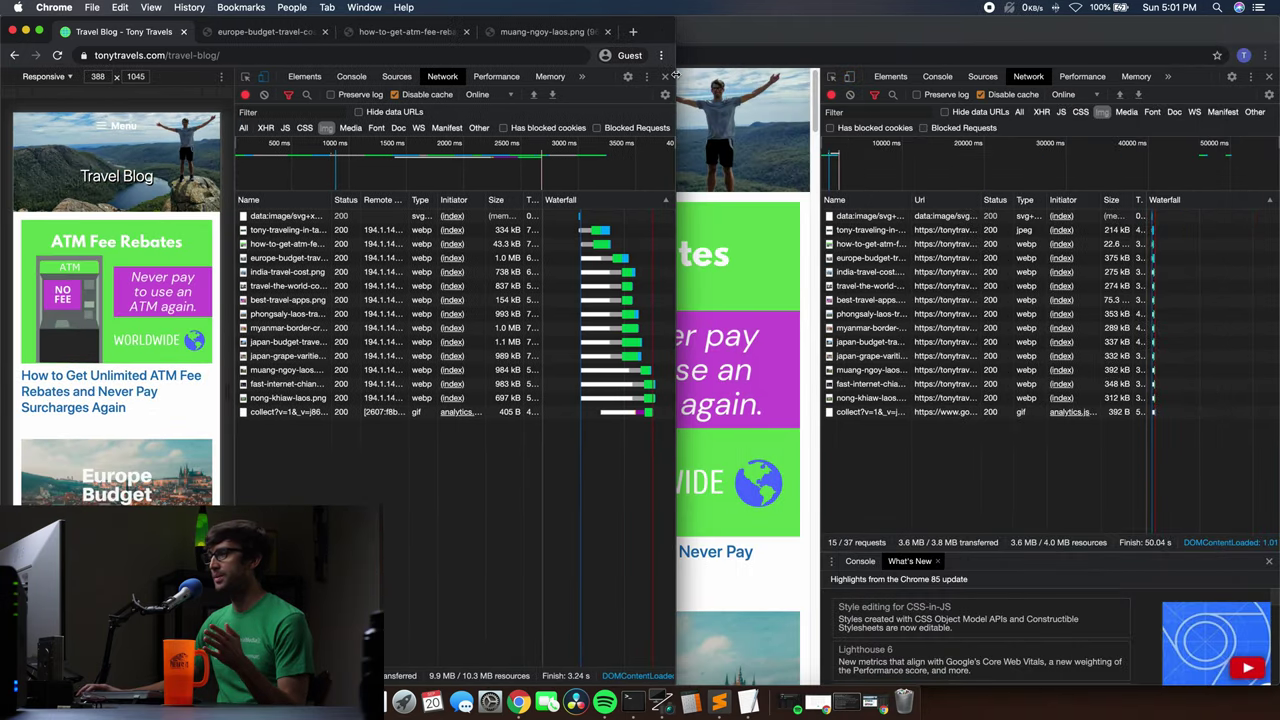
{"action": "left_click", "coordinate": [742, 120]}
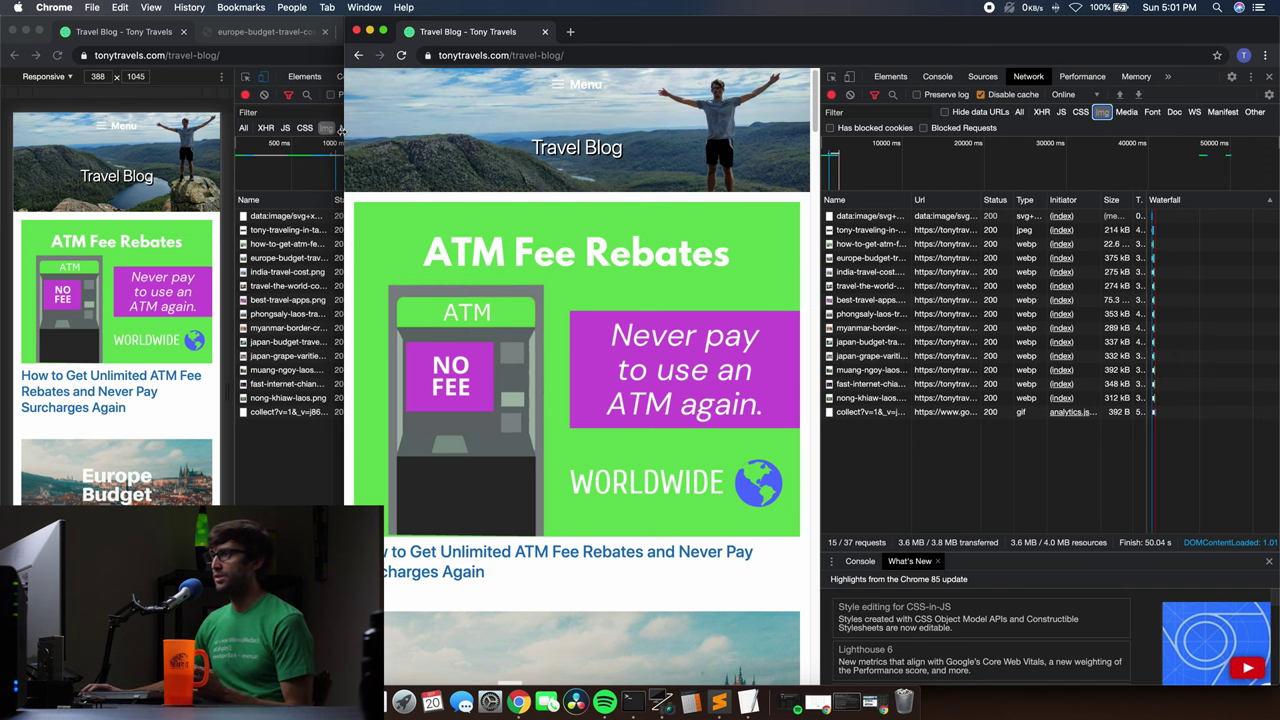
{"action": "left_click_drag", "start_coordinate": [341, 130], "coordinate": [676, 130]}
Show the old europe-budget-travel-cost.png and open its re-optimized version from the new window's network requests in a new tab.
{"action": "left_click", "coordinate": [290, 35]}
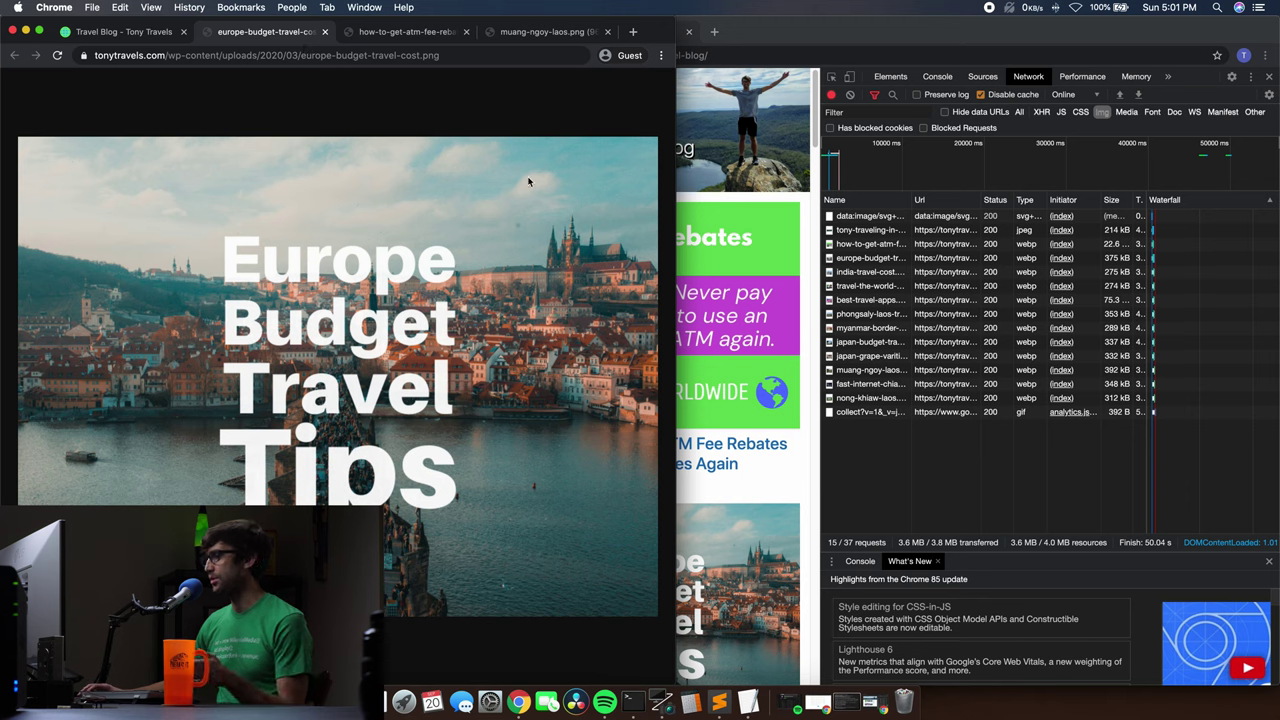
{"action": "left_click", "coordinate": [878, 258]}
{"action": "right_click", "coordinate": [878, 258]}
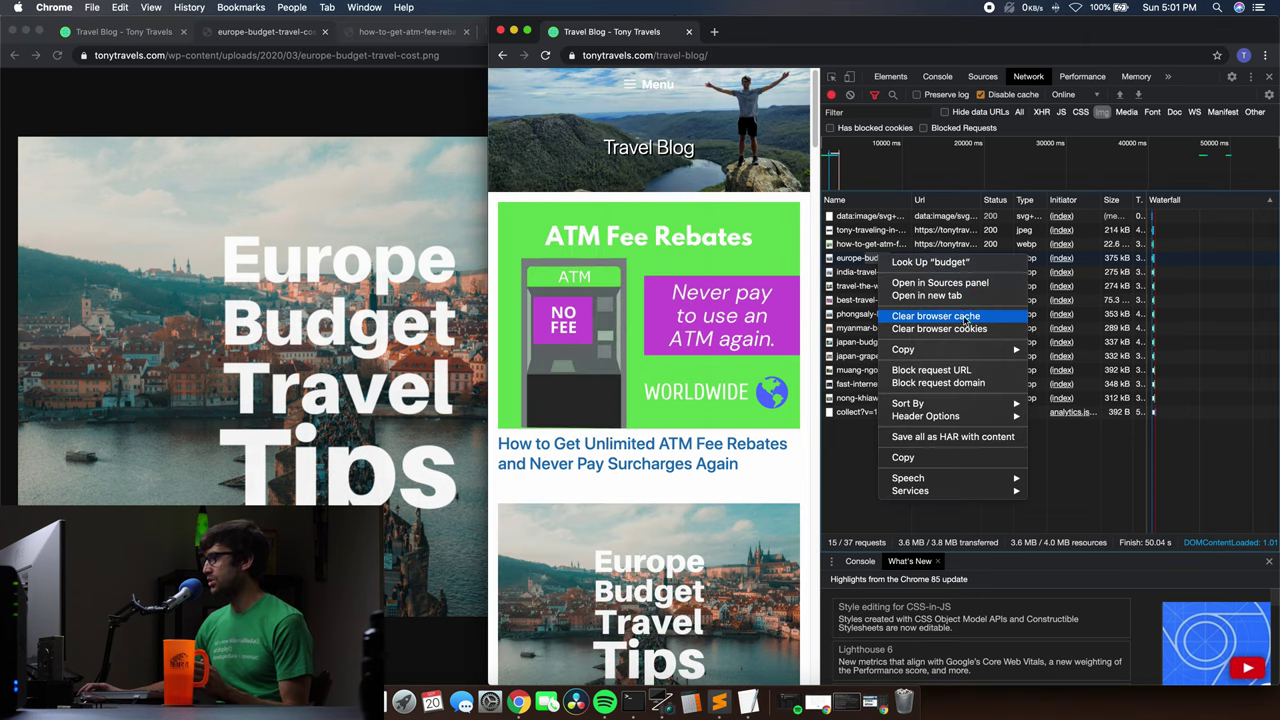
{"action": "left_click", "coordinate": [958, 296]}
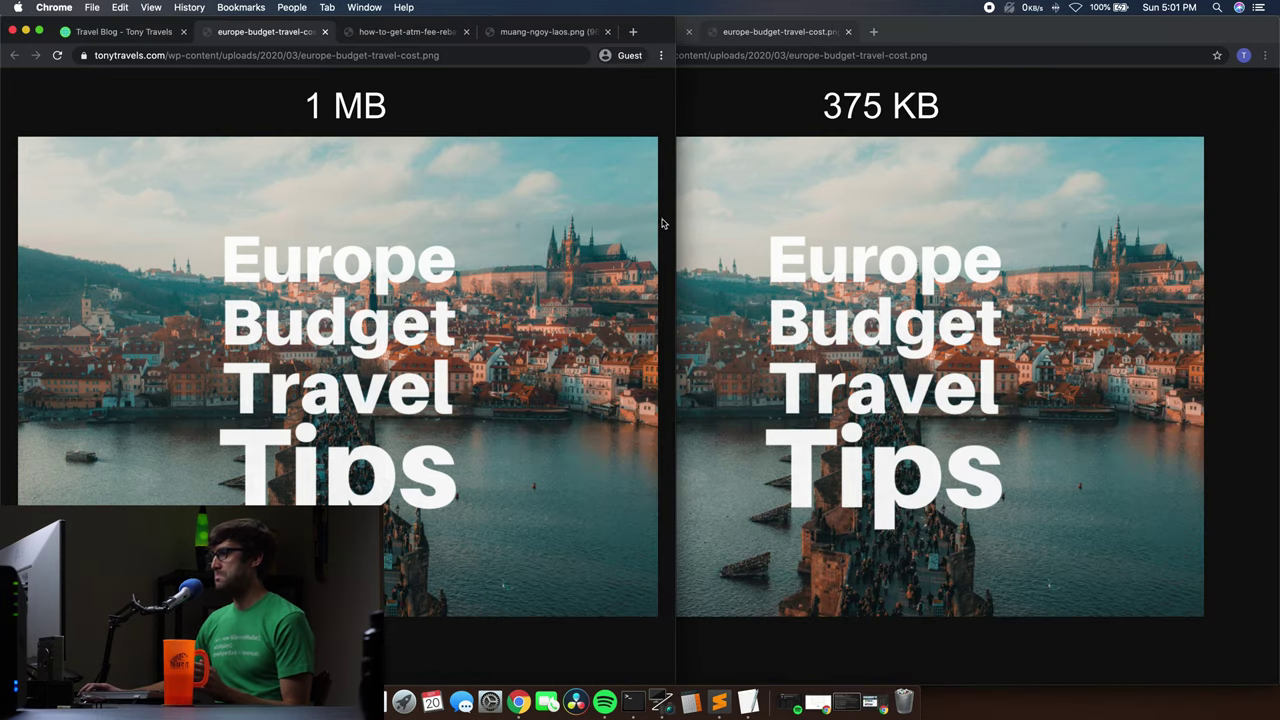
Resize both browser windows so the old and re-optimized Europe budget images sit next to each other without overlapping.
{"action": "left_click_drag", "start_coordinate": [671, 224], "coordinate": [587, 218]}
{"action": "left_click", "coordinate": [565, 213]}
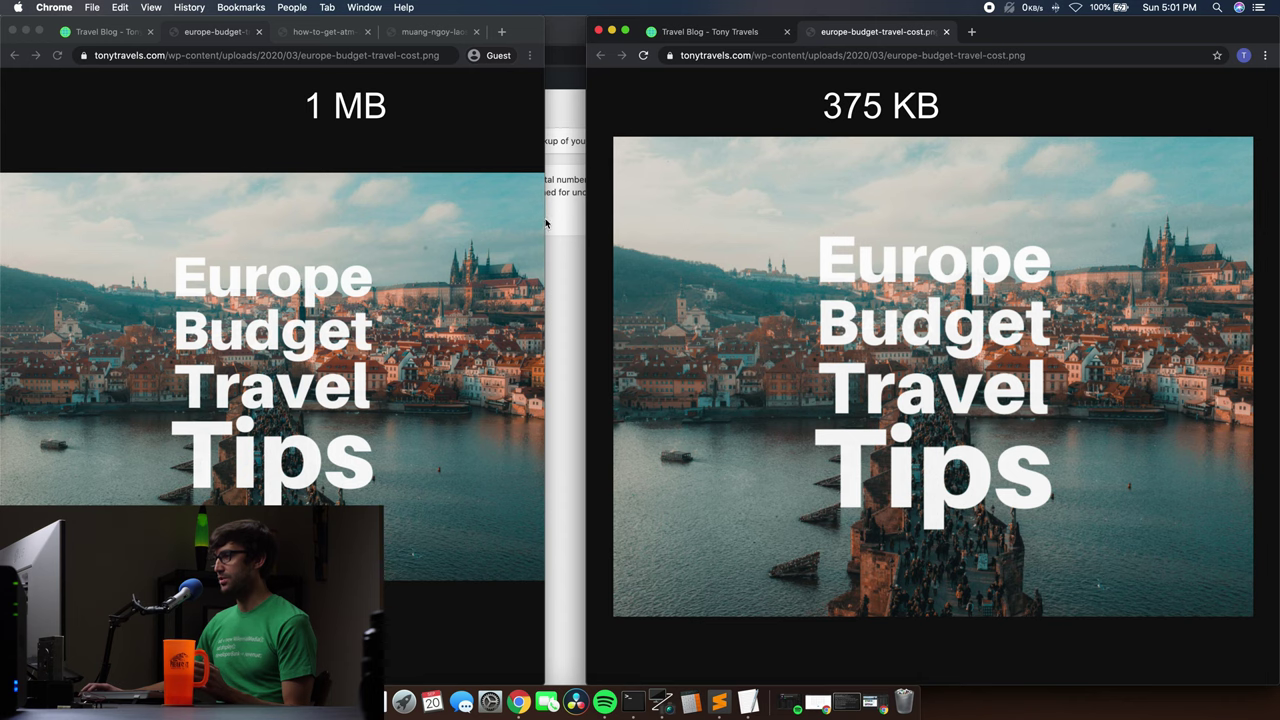
{"action": "left_click", "coordinate": [538, 121]}
{"action": "left_click_drag", "start_coordinate": [545, 113], "coordinate": [587, 116]}
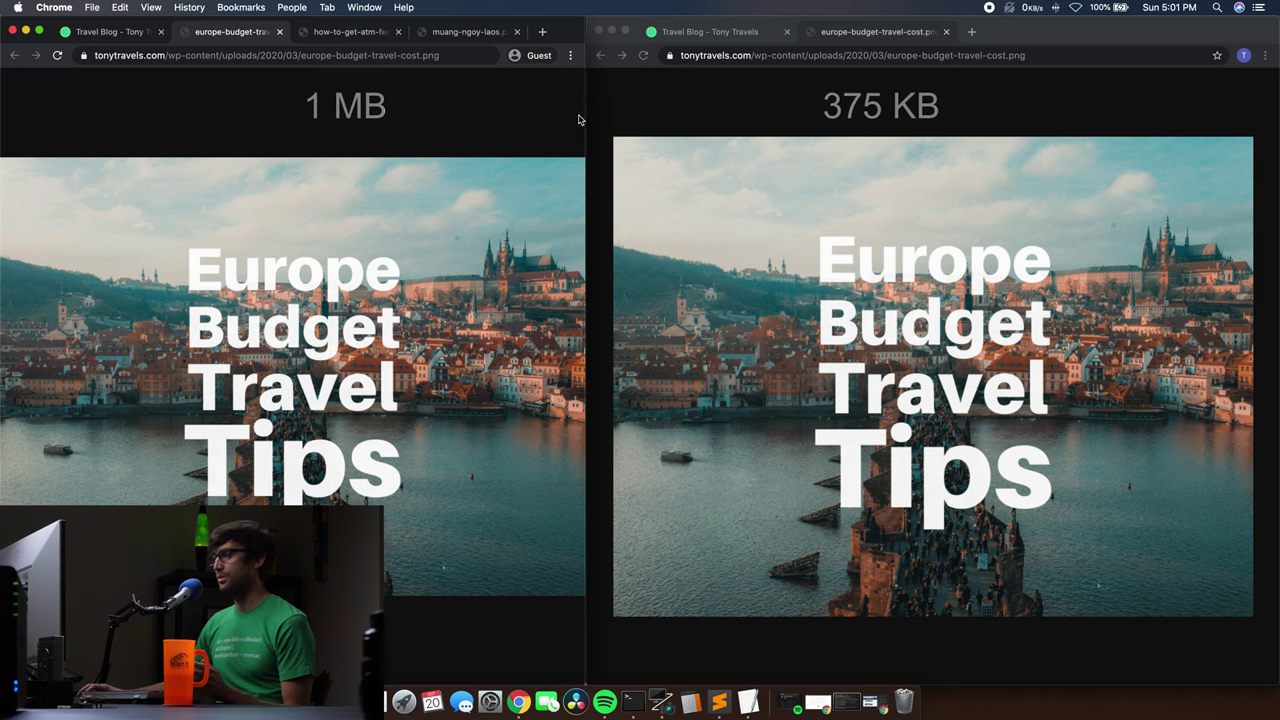
Show the old how-to-get-atm-fee-rebates.png and open its re-optimized version from the new window's network requests in a new tab.
{"action": "left_click", "coordinate": [355, 33]}
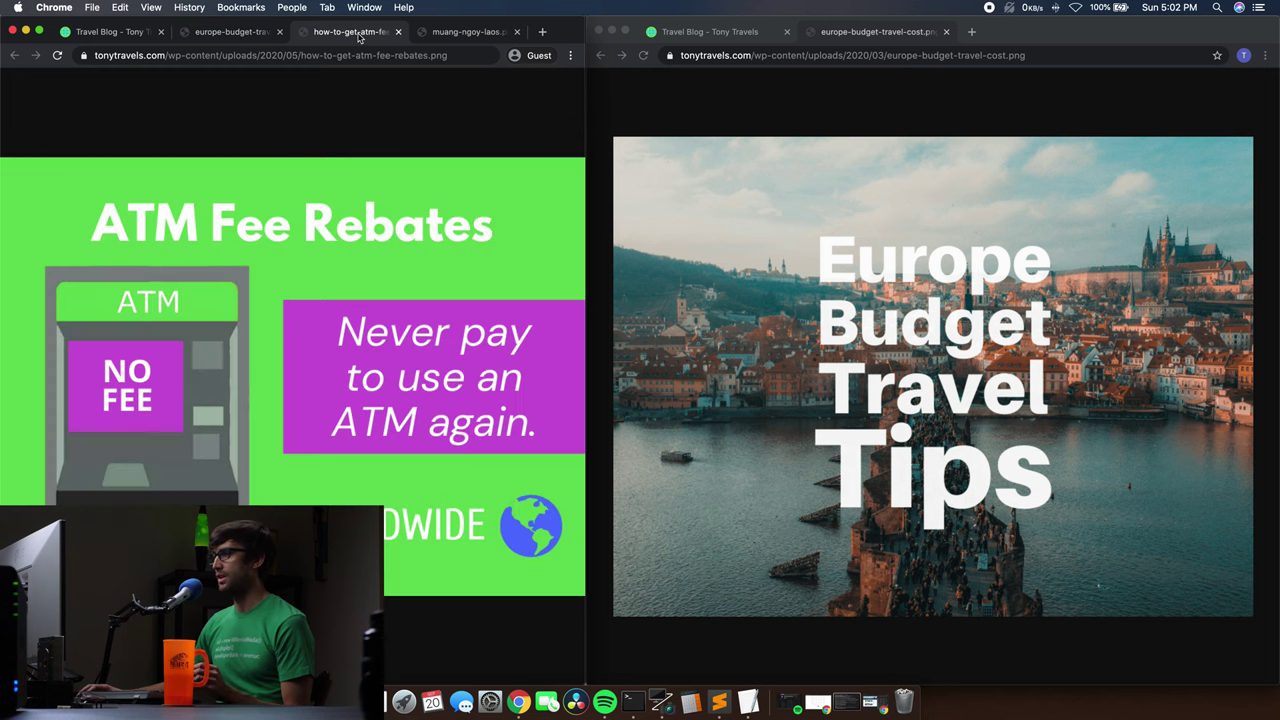
{"action": "left_click", "coordinate": [700, 31]}
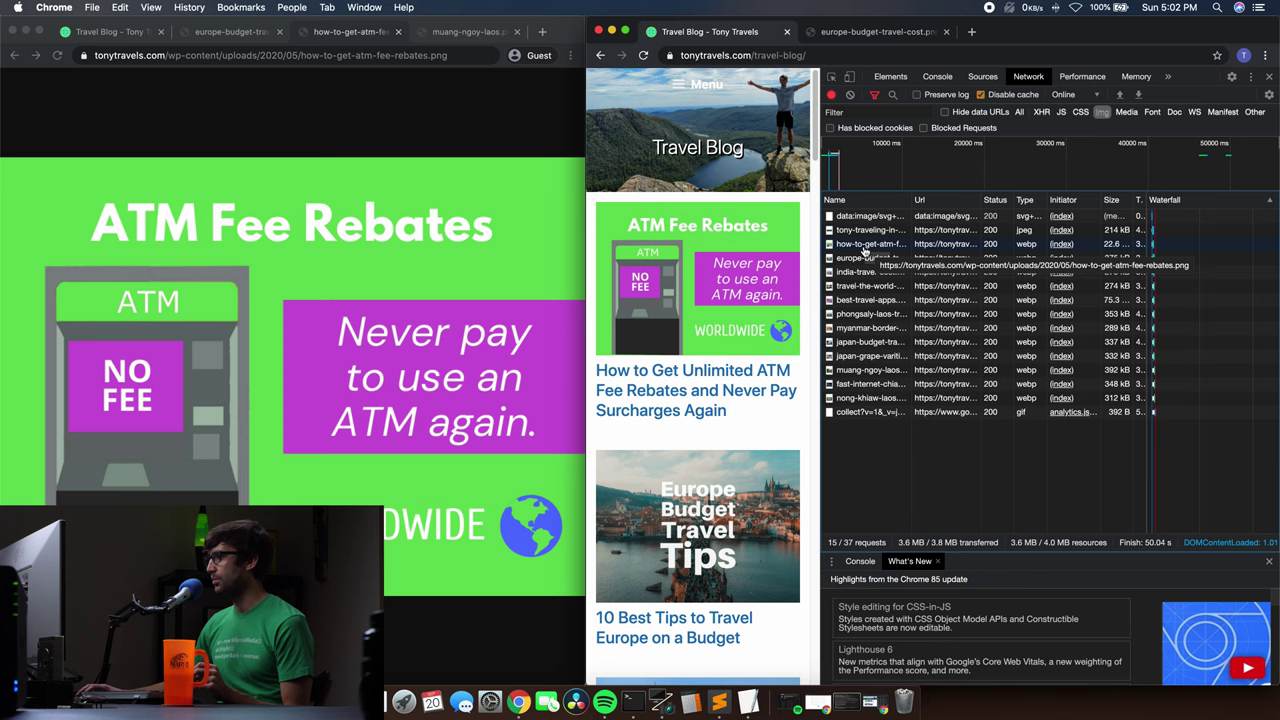
{"action": "right_click", "coordinate": [848, 244]}
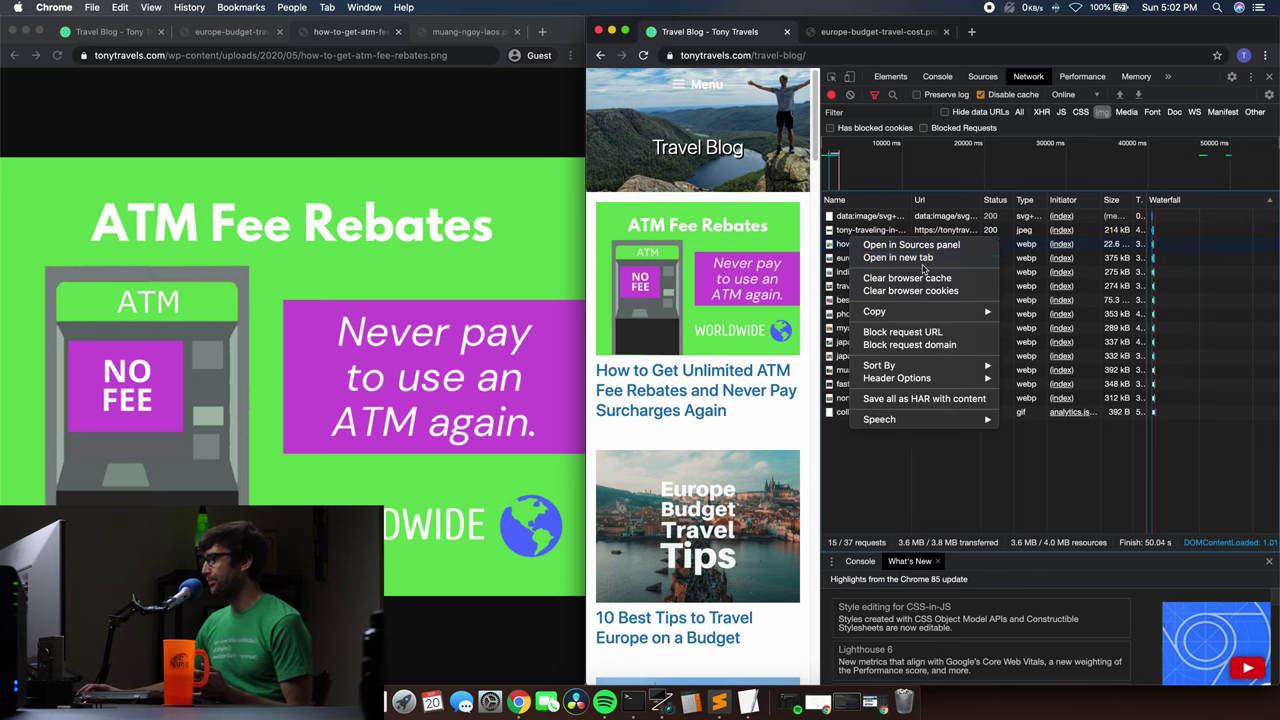
{"action": "left_click", "coordinate": [926, 260]}
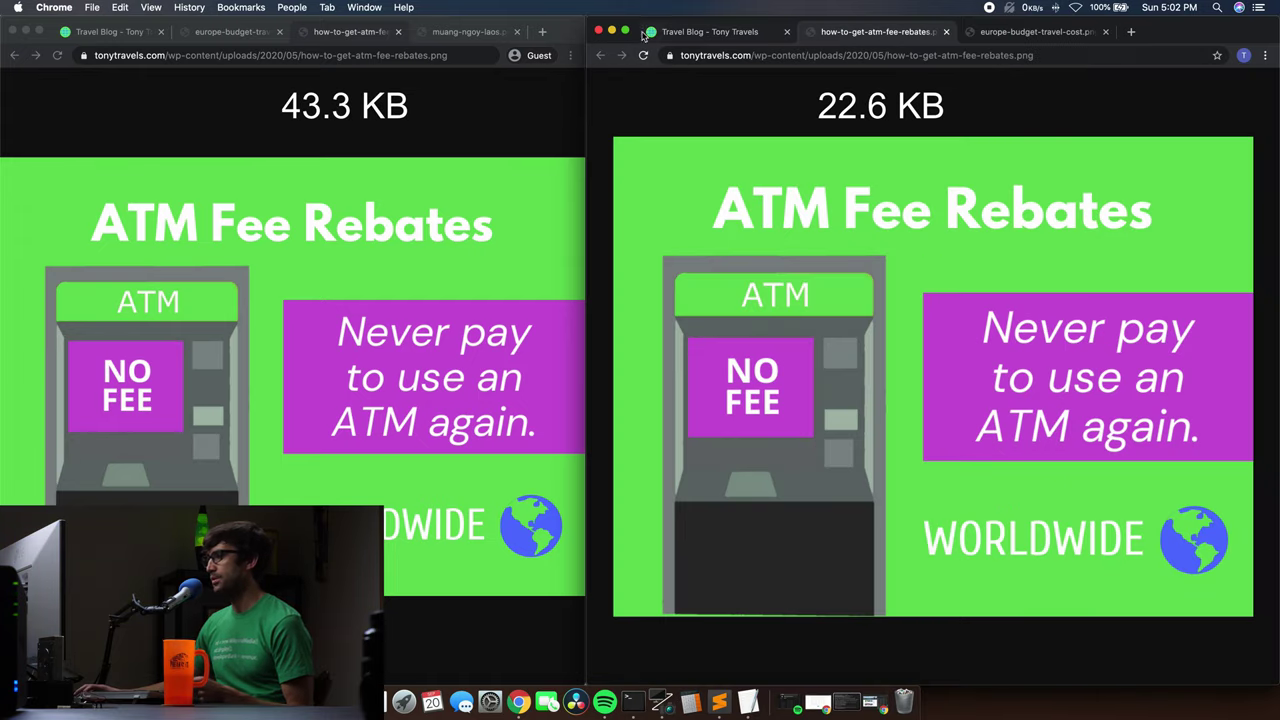
Compare the old muang-ngoy-laos.png with its re-optimized version opened in a new tab, and return both windows to the Travel Blog page.
{"action": "left_click", "coordinate": [462, 33]}
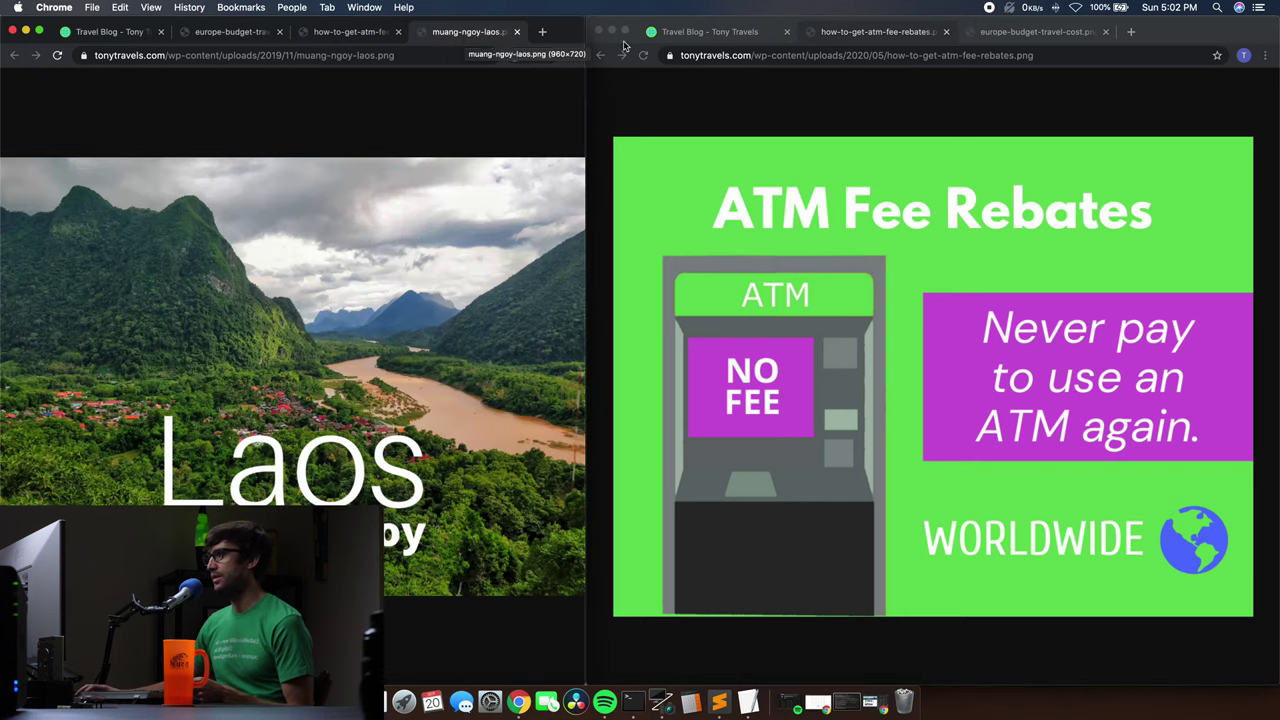
{"action": "left_click", "coordinate": [715, 37]}
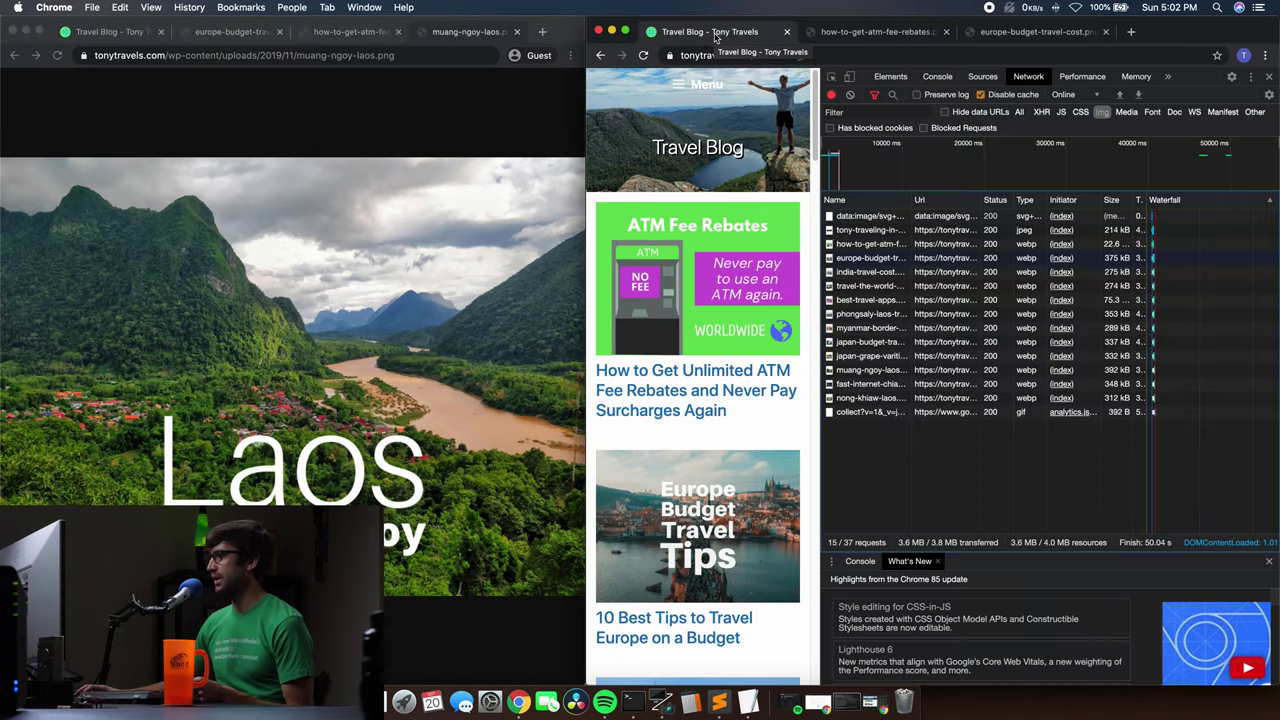
{"action": "right_click", "coordinate": [874, 372]}
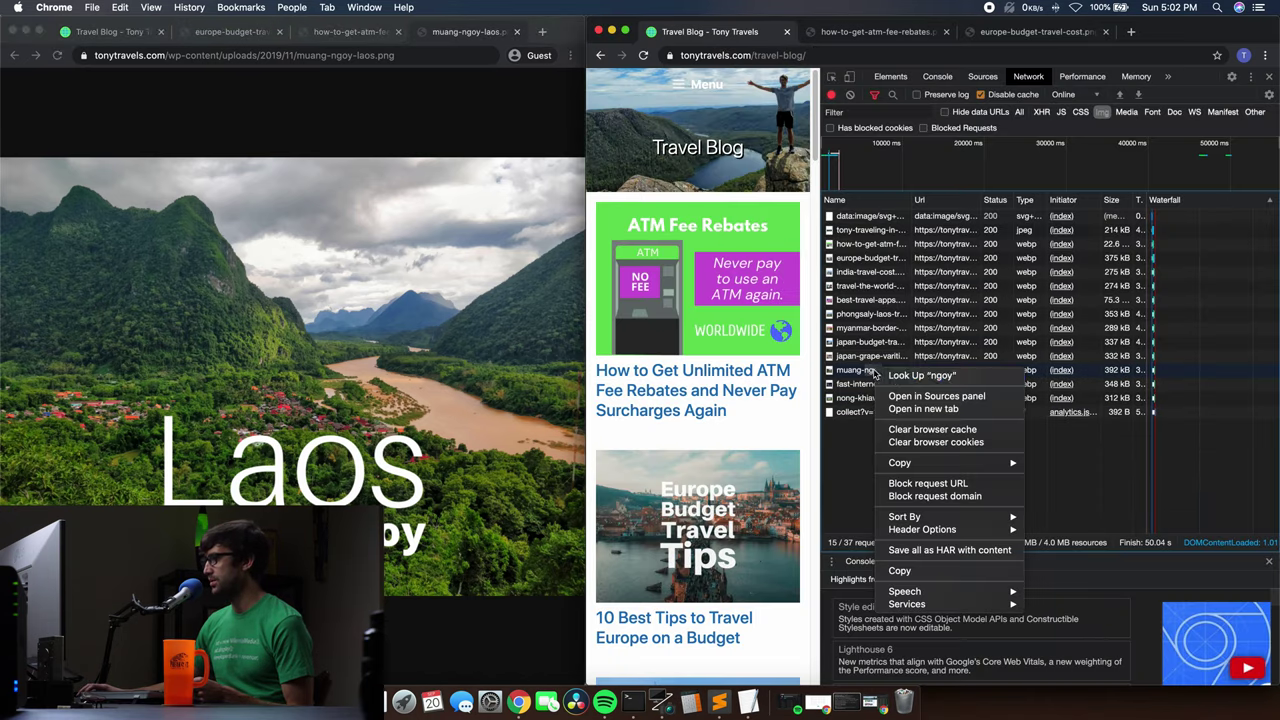
{"action": "left_click", "coordinate": [952, 410]}
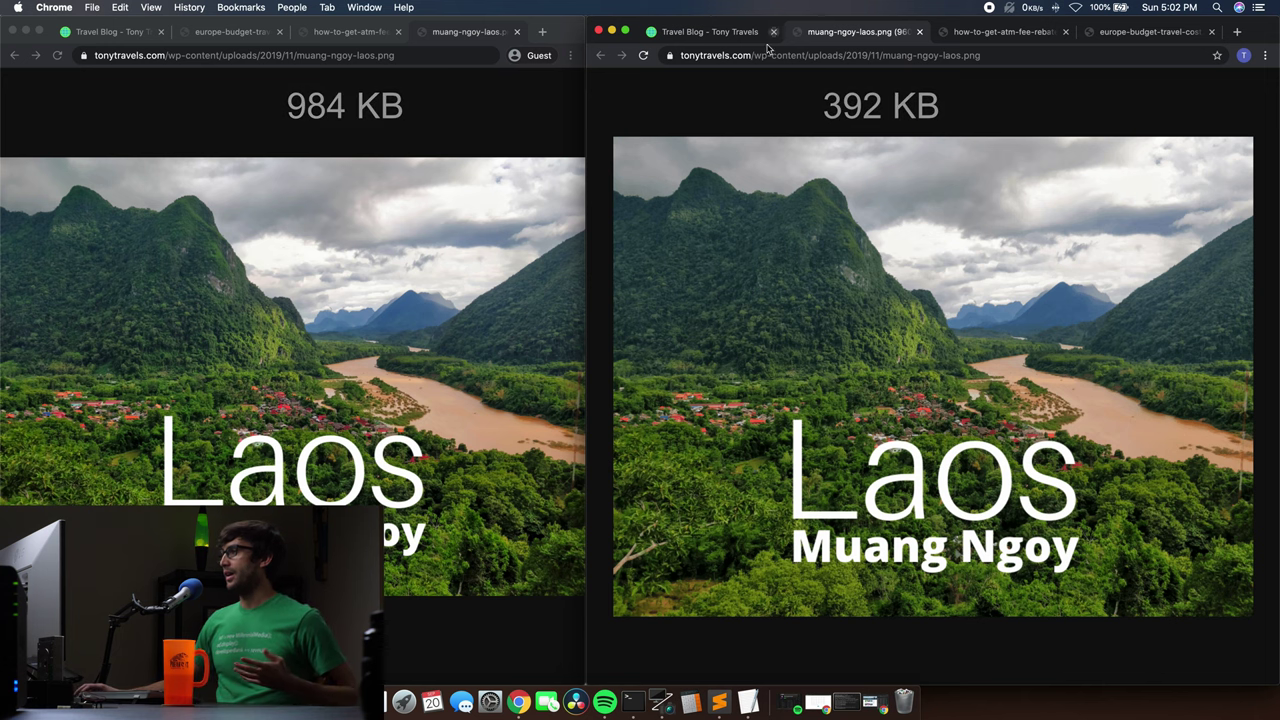
{"action": "key", "text": "super+1"}
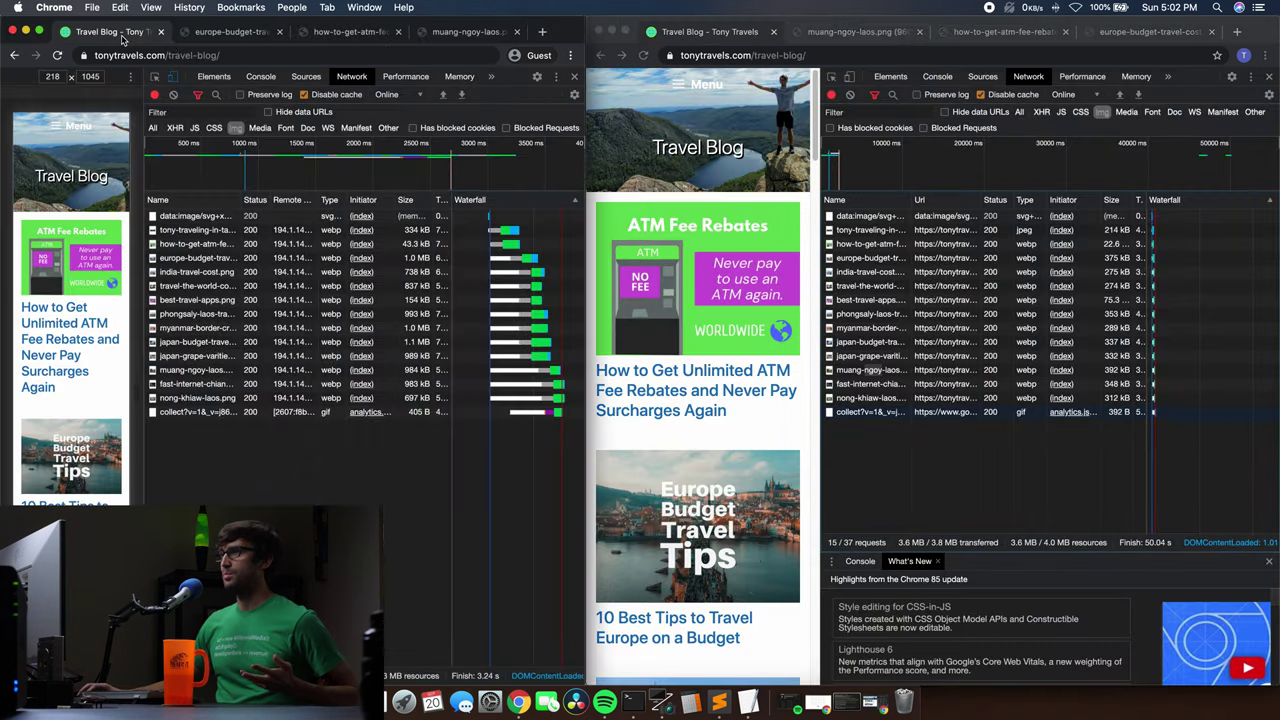
{"action": "key", "text": "super+1"}
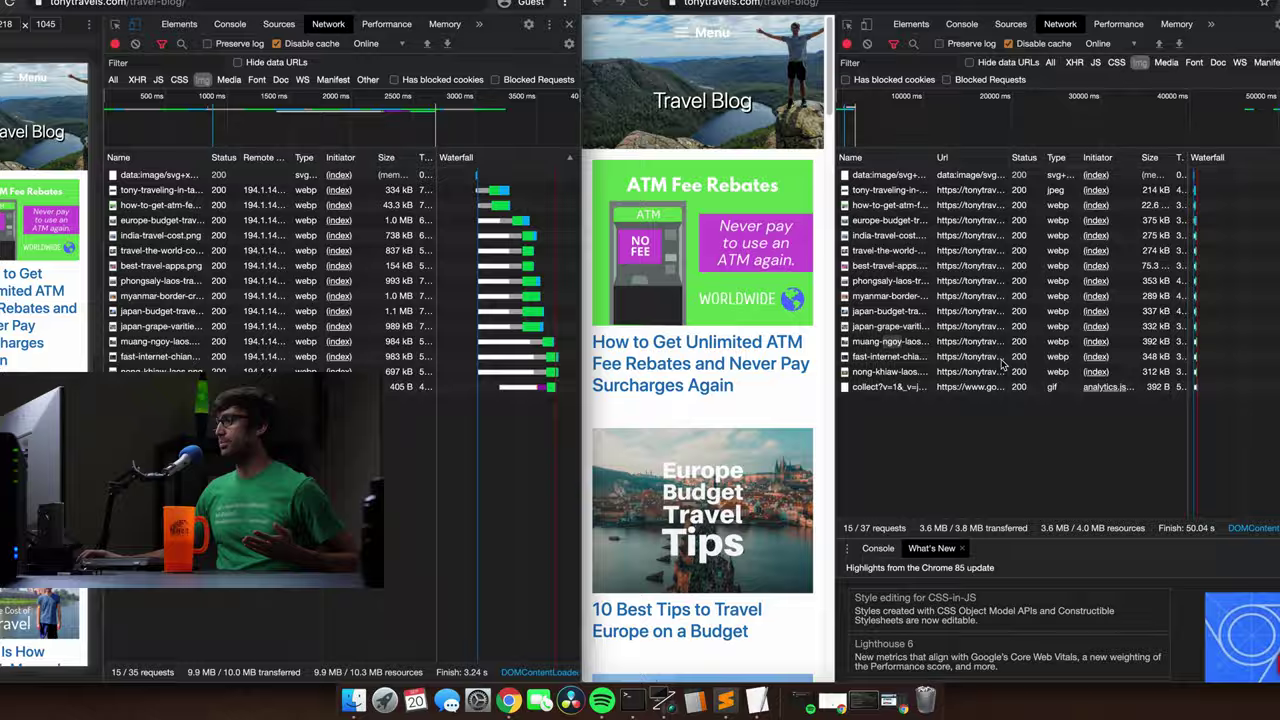